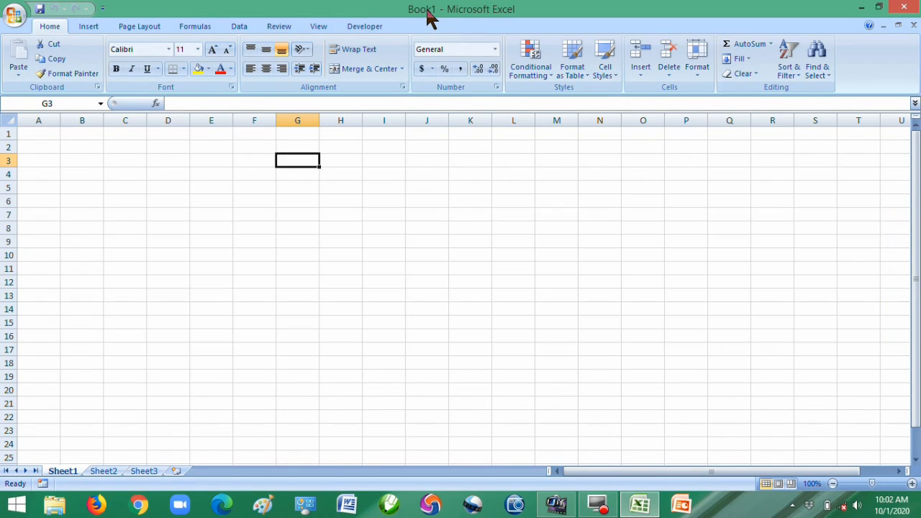
Step: Select cells A1, B1, C2 and D2 one after another on Sheet1, and return to A1
left_click(74, 474)
left_click(45, 135)
left_click(72, 136)
left_click(120, 144)
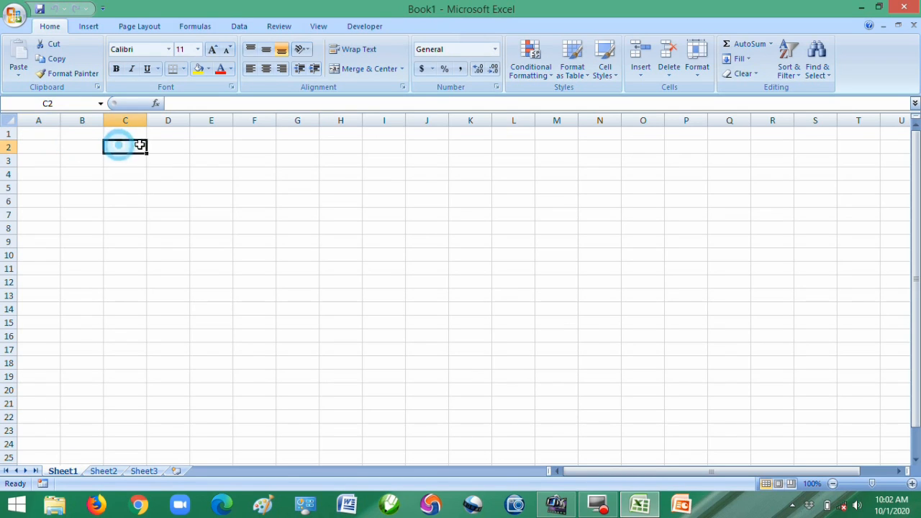
left_click(166, 141)
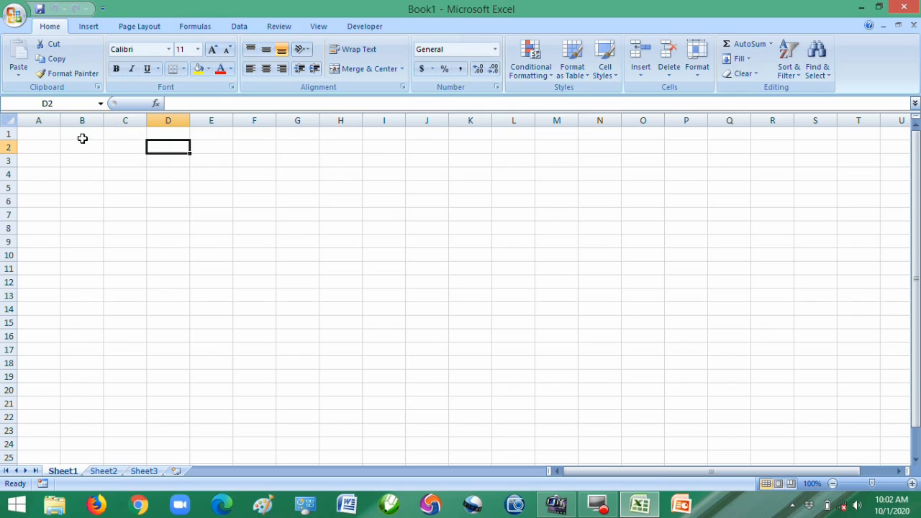
left_click(41, 135)
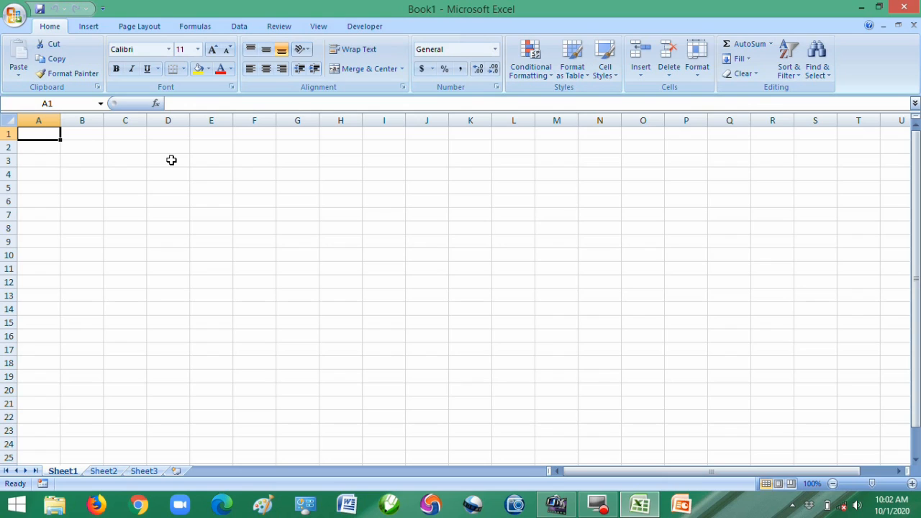
Step: Select the entire columns A, B, C, D and E one at a time
left_click(40, 120)
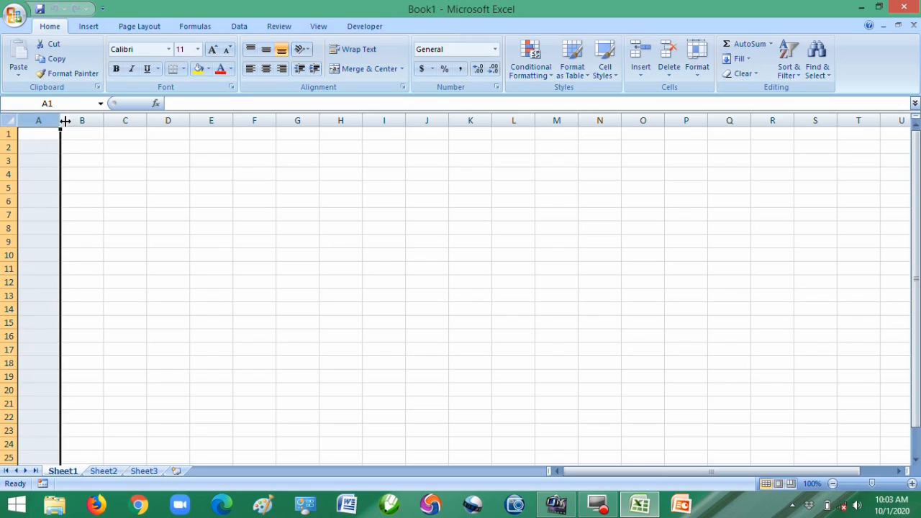
left_click(78, 120)
left_click(119, 120)
left_click(39, 120)
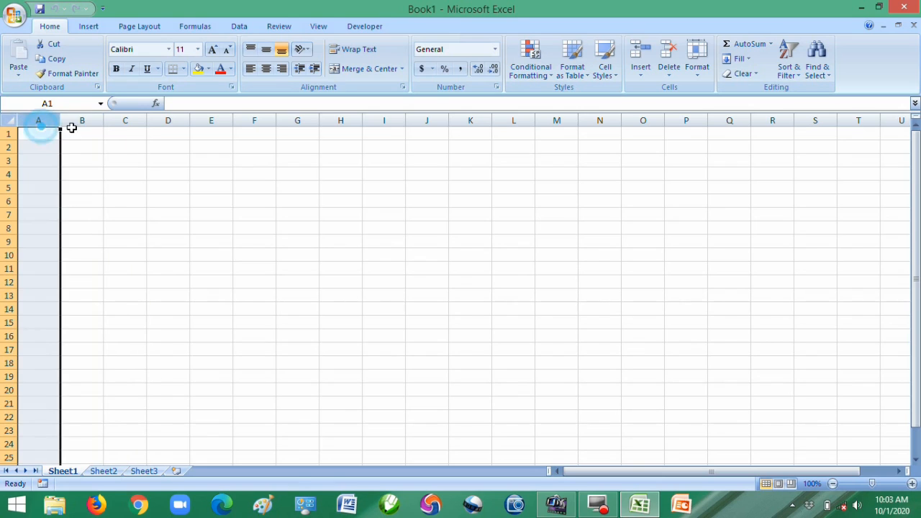
left_click(80, 120)
left_click(127, 120)
left_click(171, 120)
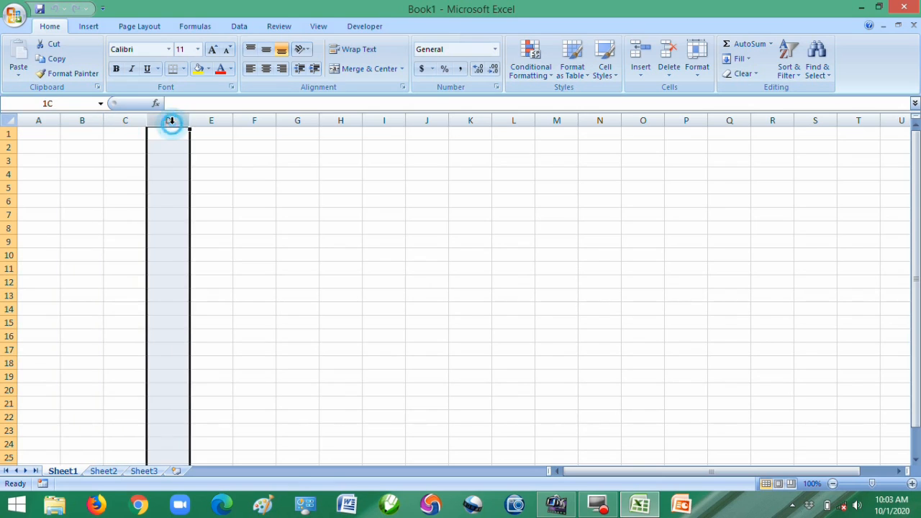
left_click(206, 120)
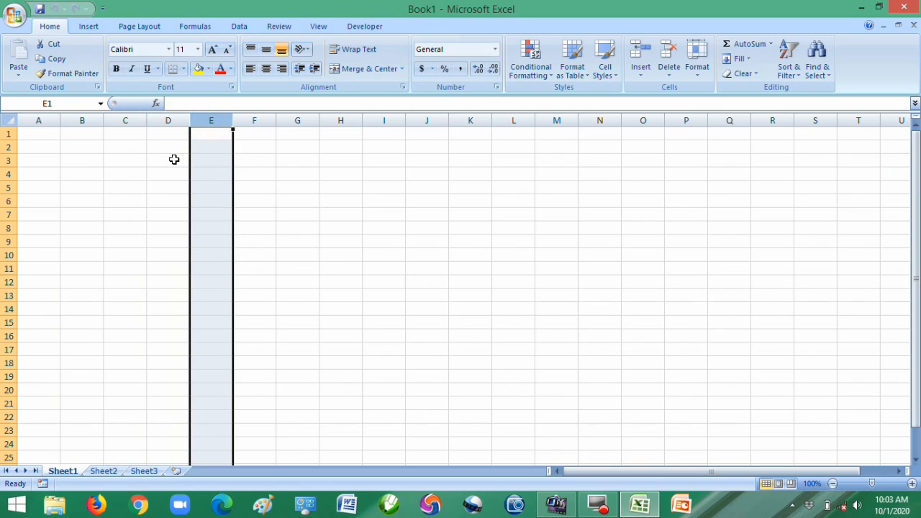
Step: Select entire row 1, compare it with entire column A, and select rows 1 and 2 in turn
left_click(6, 135)
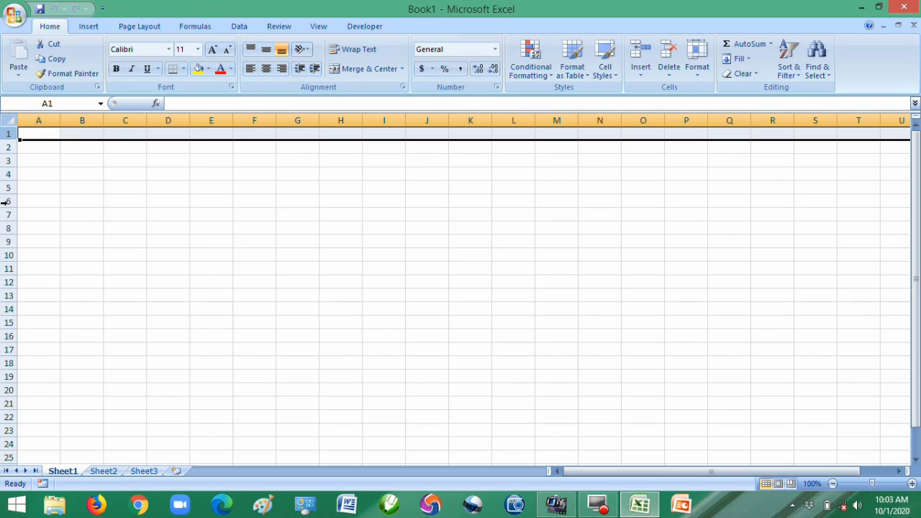
left_click(39, 120)
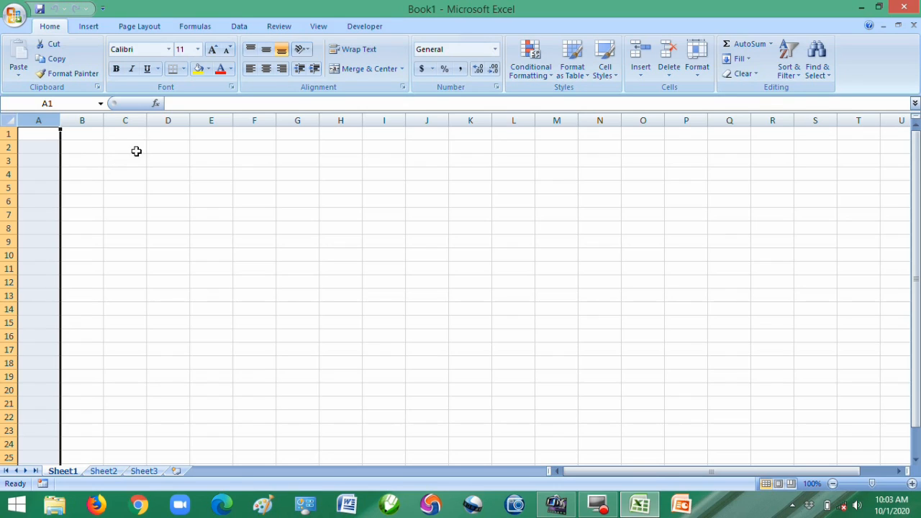
left_click(9, 135)
left_click(9, 148)
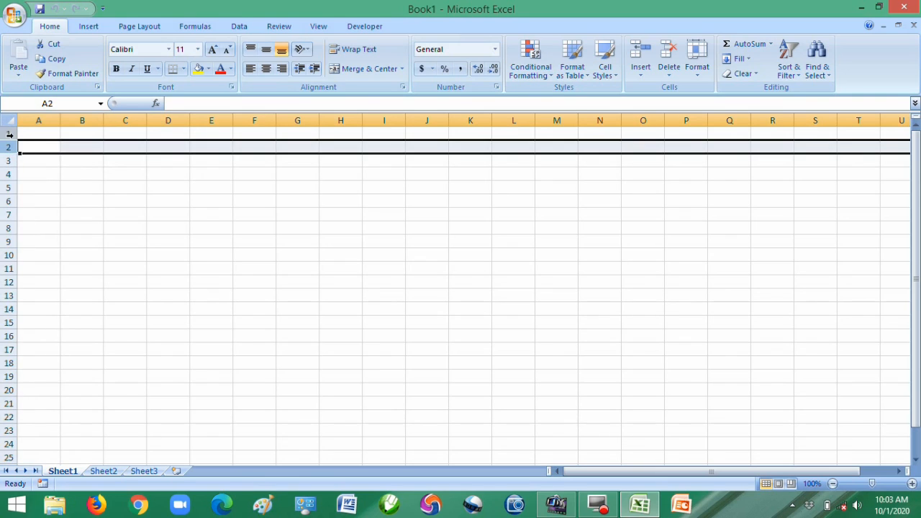
Step: Jump along row 1 to the worksheet's last column, XFD, and return to cell A1
left_click(10, 135)
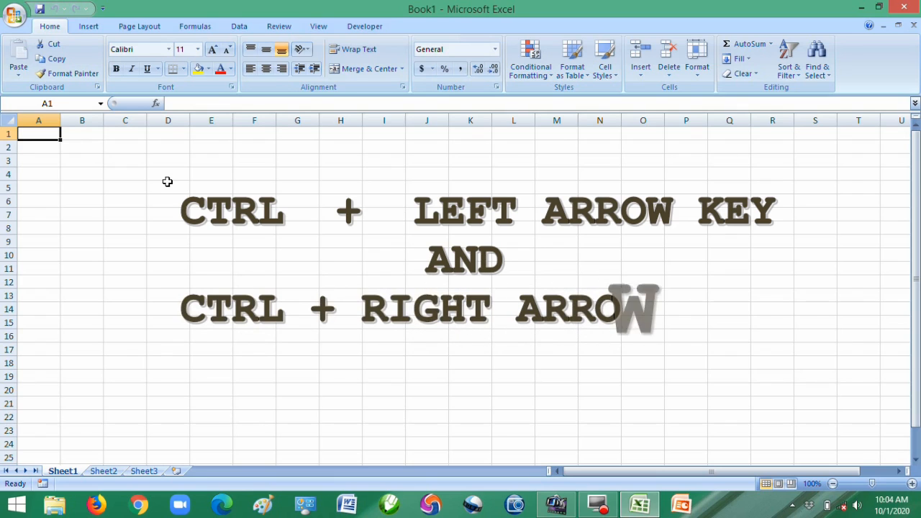
key("ctrl+Right")
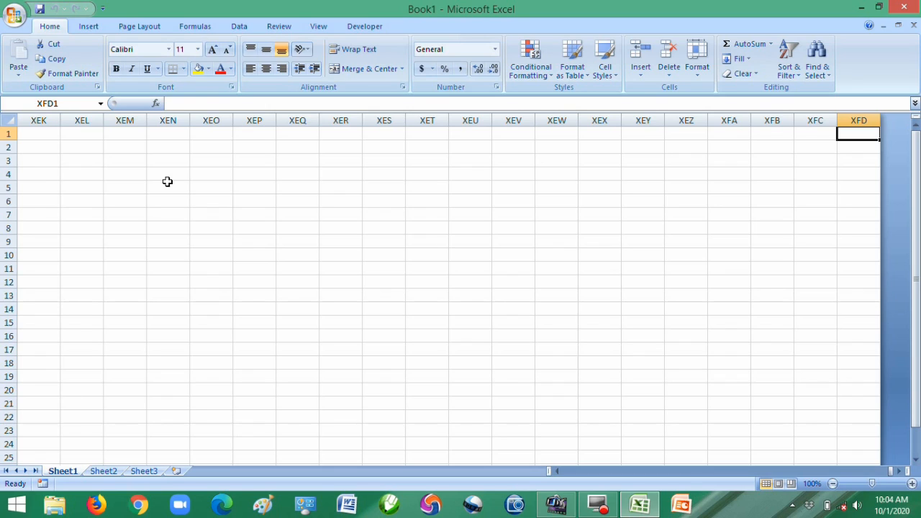
key("ctrl+Home")
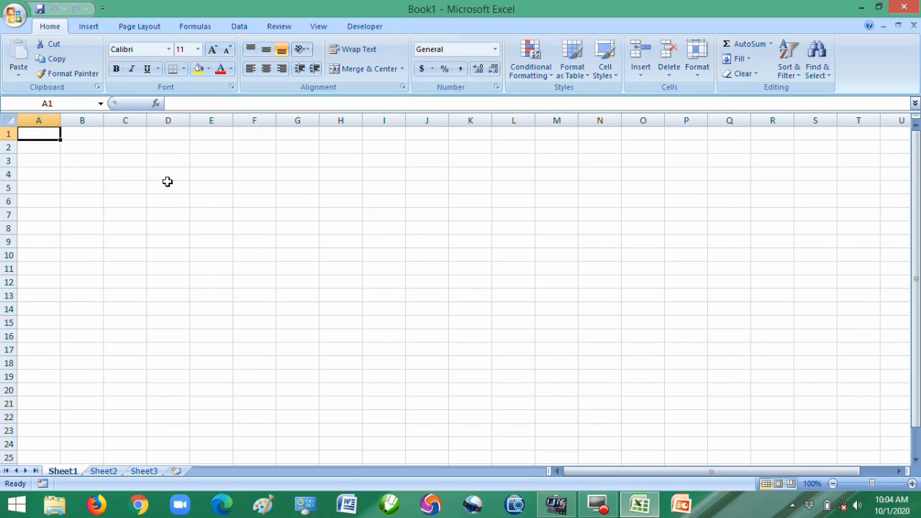
Step: Select the entire columns Z and AZ in turn to examine how column lettering continues, and return to column A
left_click(897, 471)
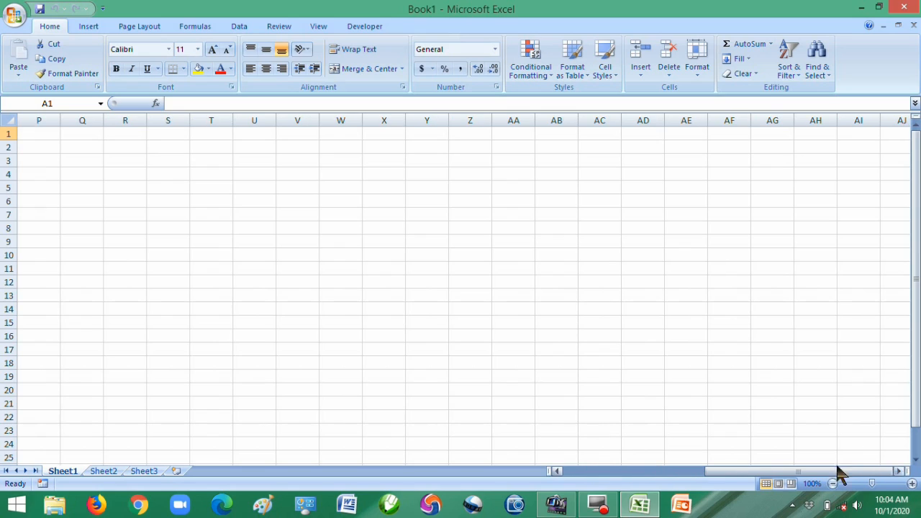
left_click(473, 122)
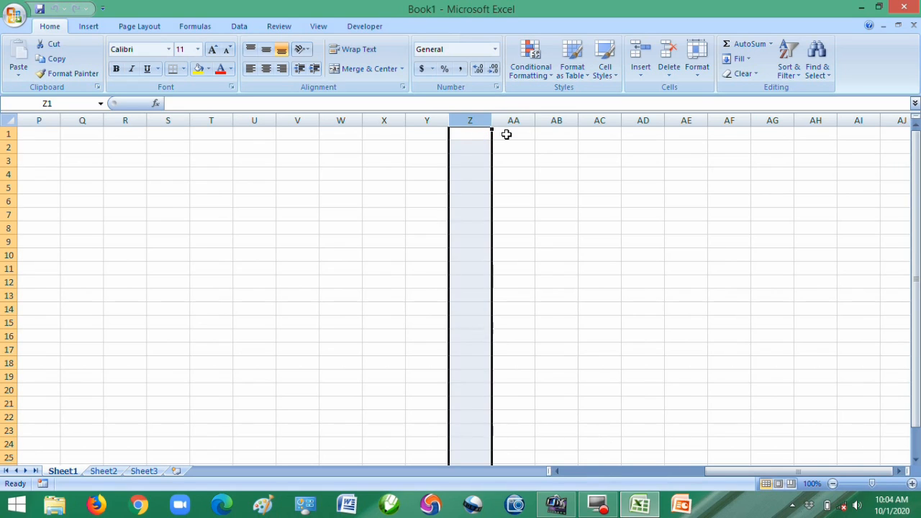
mouse_move(905, 478)
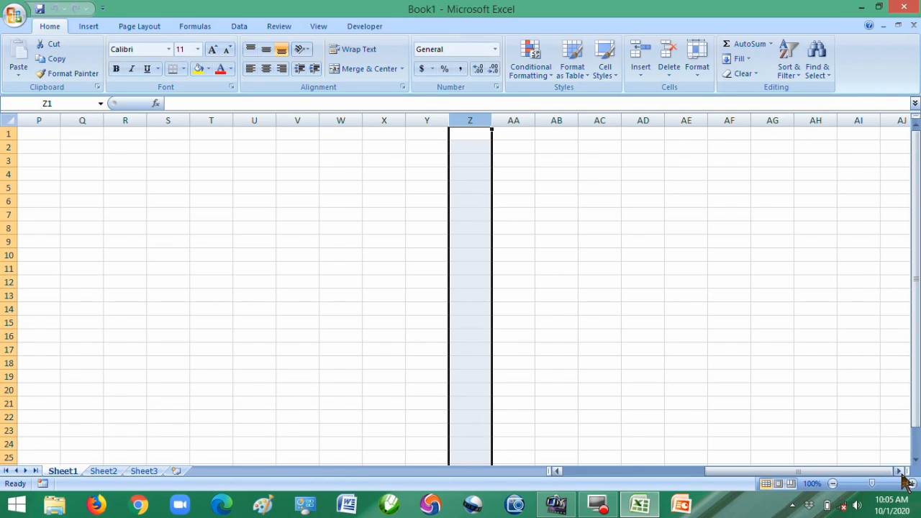
left_click(899, 471)
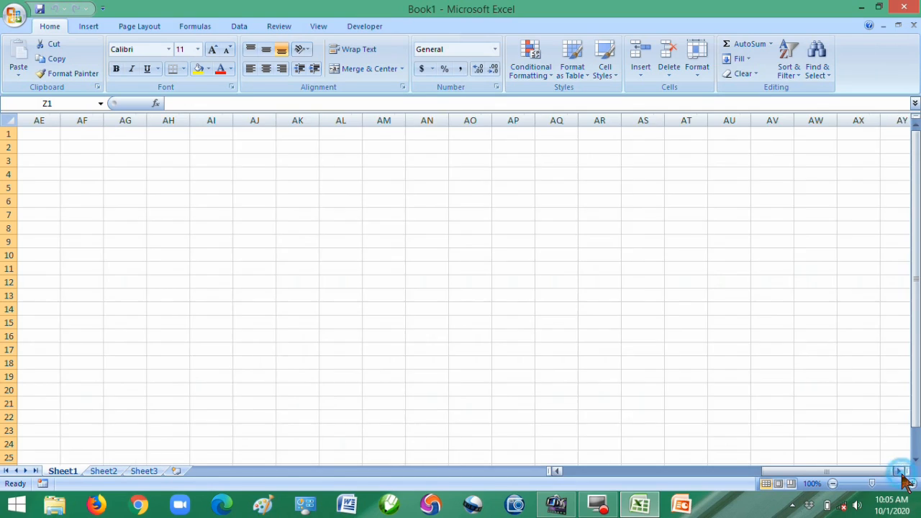
left_click(899, 471)
left_click(899, 472)
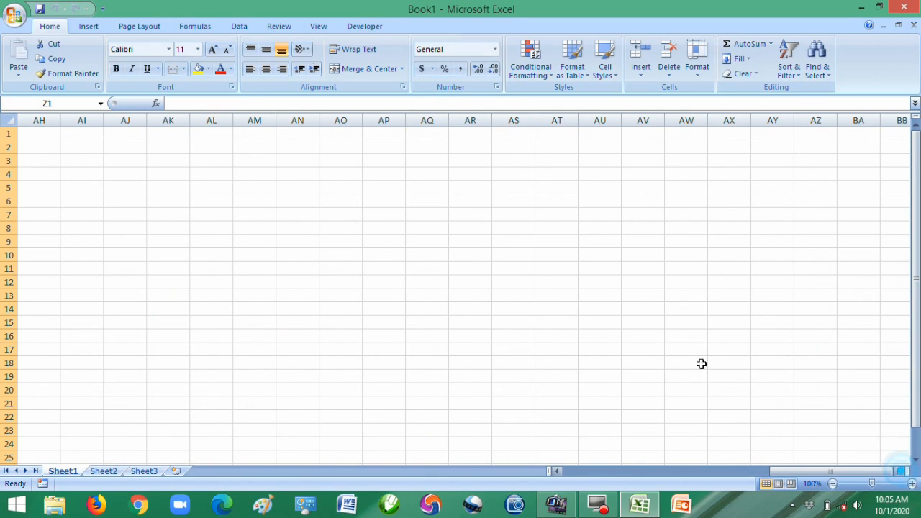
left_click(815, 120)
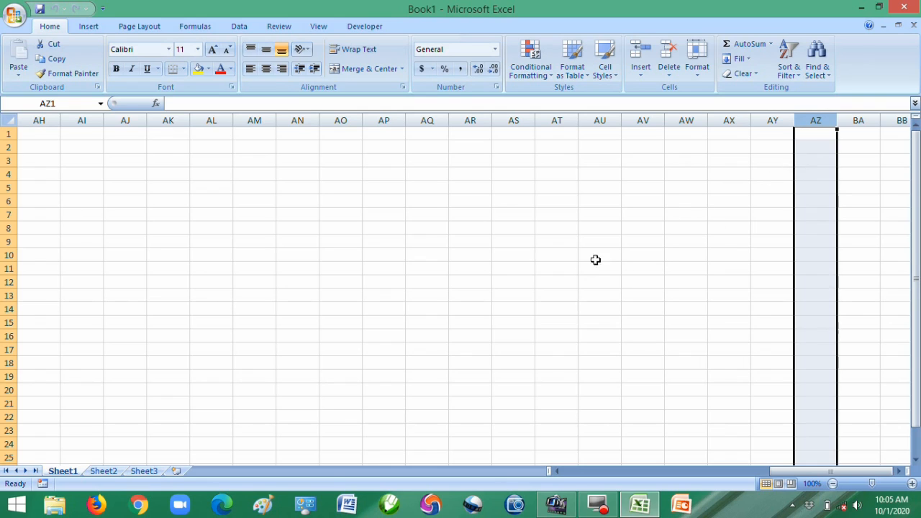
left_click_drag(806, 472, 591, 476)
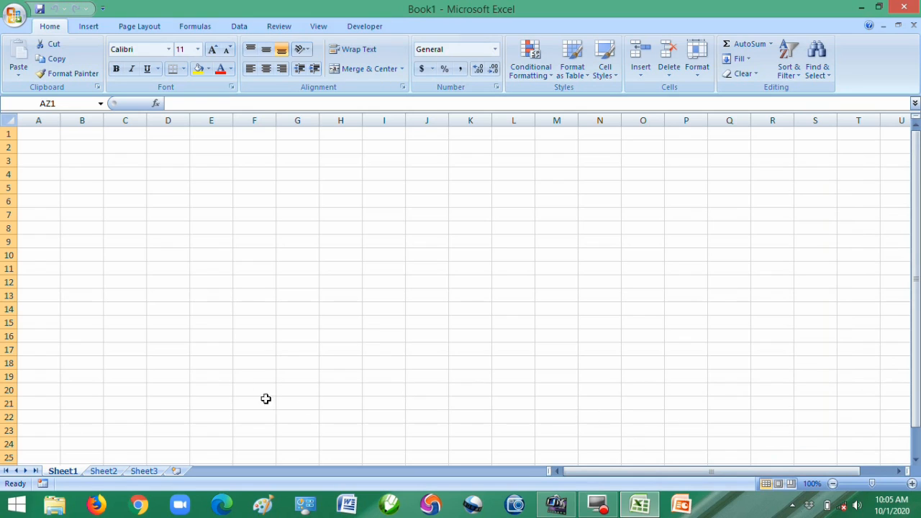
Step: Select row 1, and from cell A1 jump to the worksheet's last row and back to A1
left_click(5, 134)
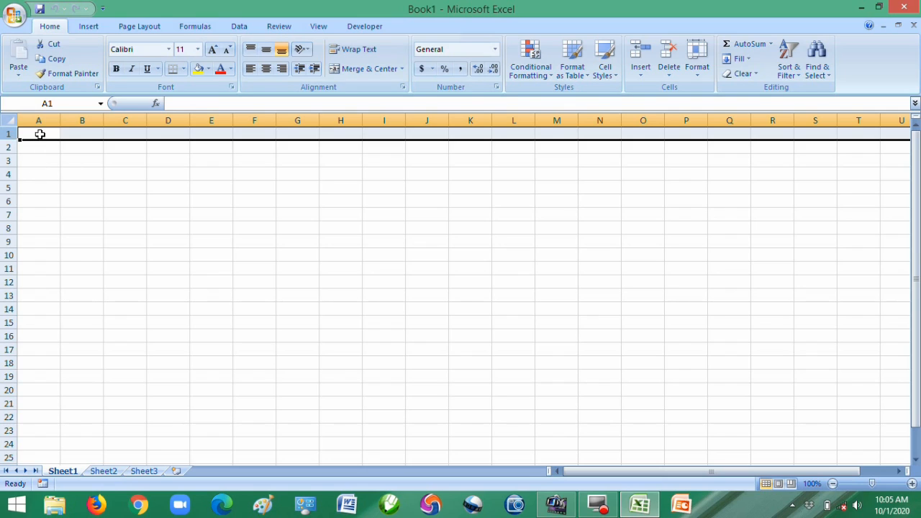
left_click(37, 133)
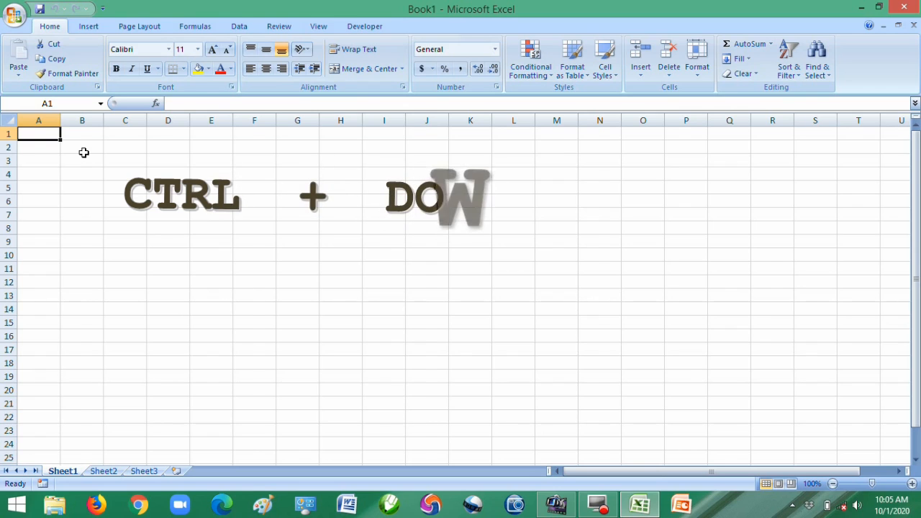
key("ctrl+Down")
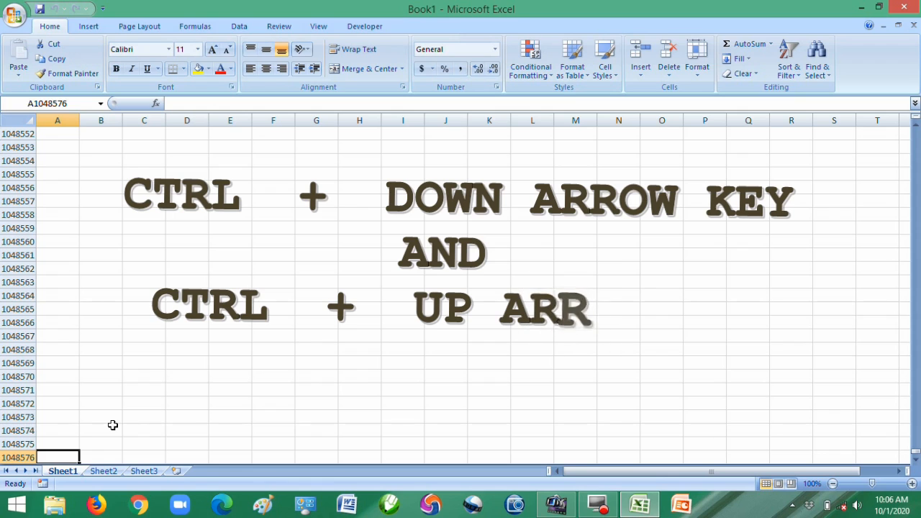
key("ctrl+Up")
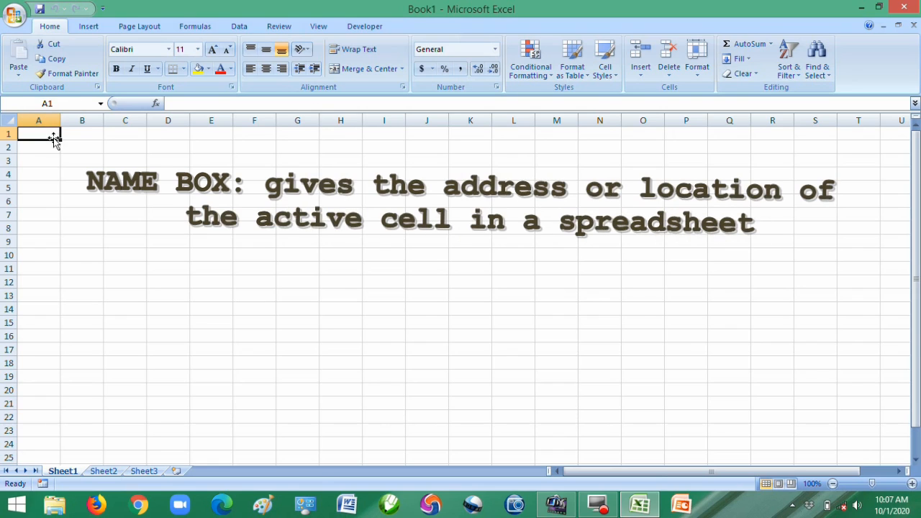
Step: Examine the active cell's address in the Name Box for A1, and for B1 after selecting that cell
left_click(43, 104)
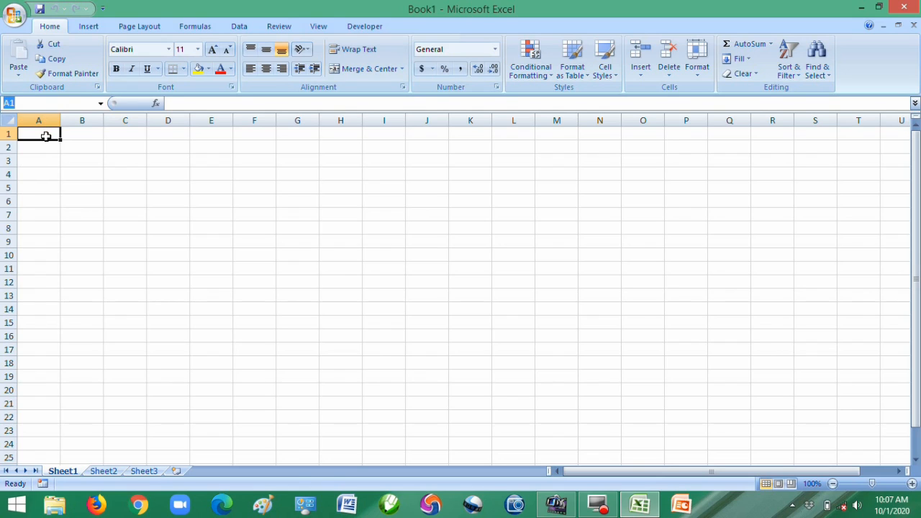
left_click(82, 121)
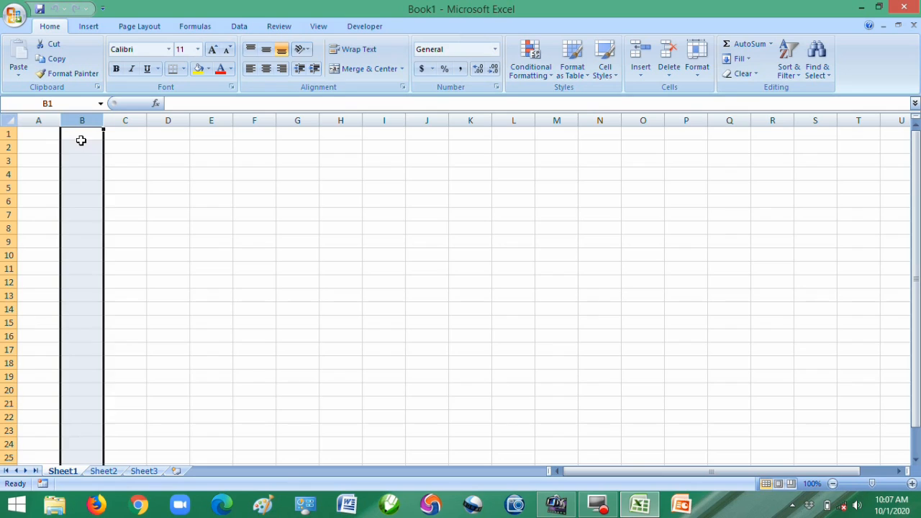
left_click(82, 134)
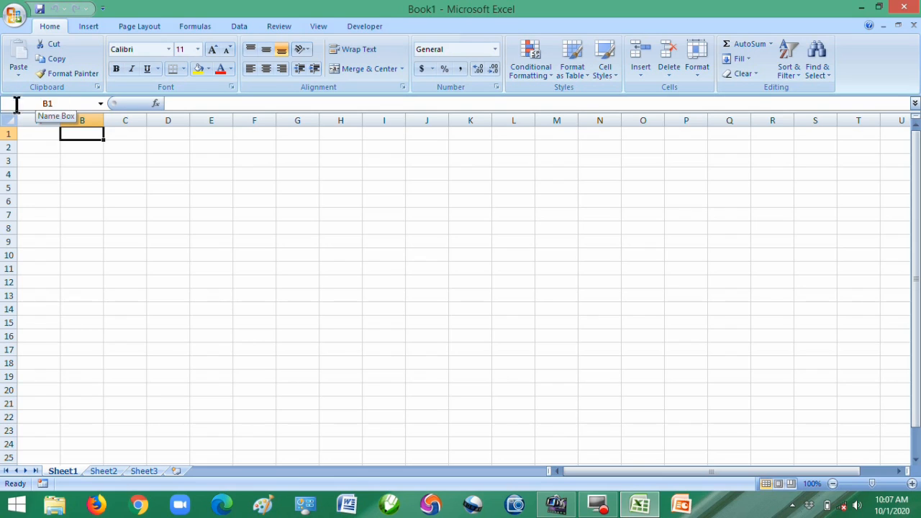
left_click(65, 103)
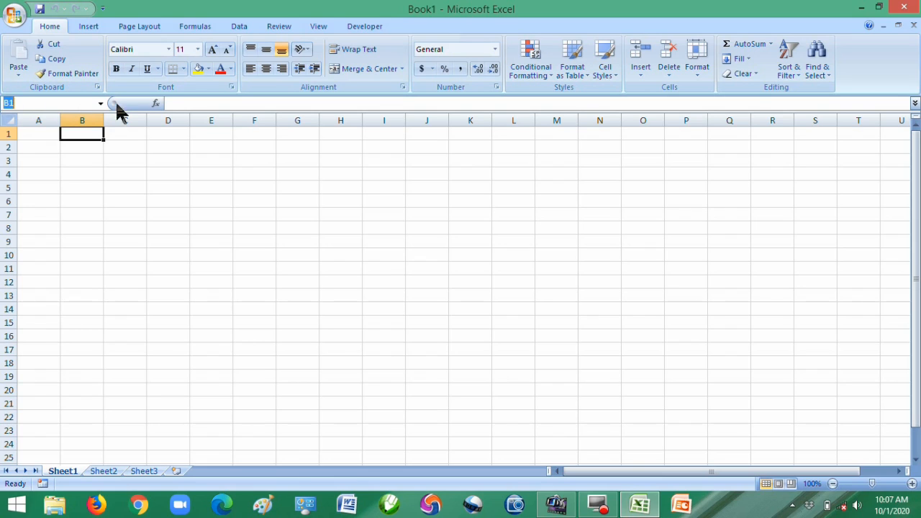
Step: Enter the text "hate" in cell B1 through the Formula Bar
left_click(174, 105)
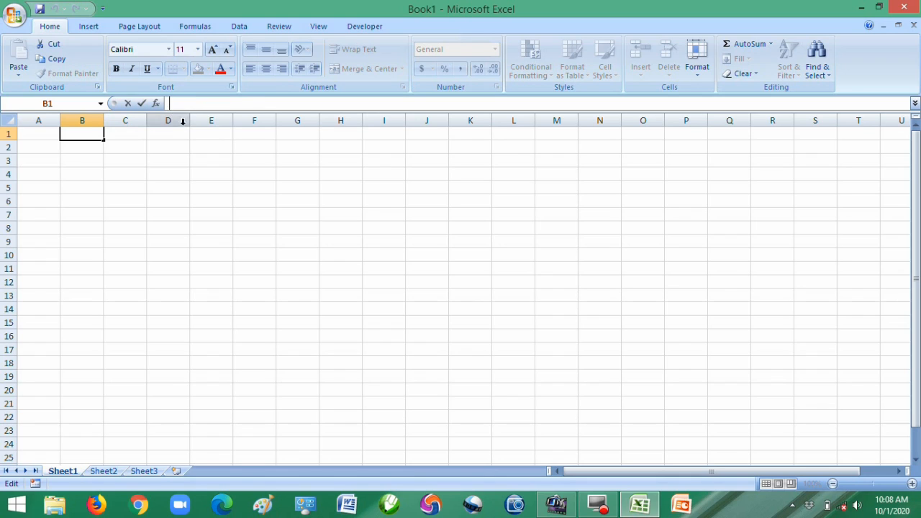
type("hate")
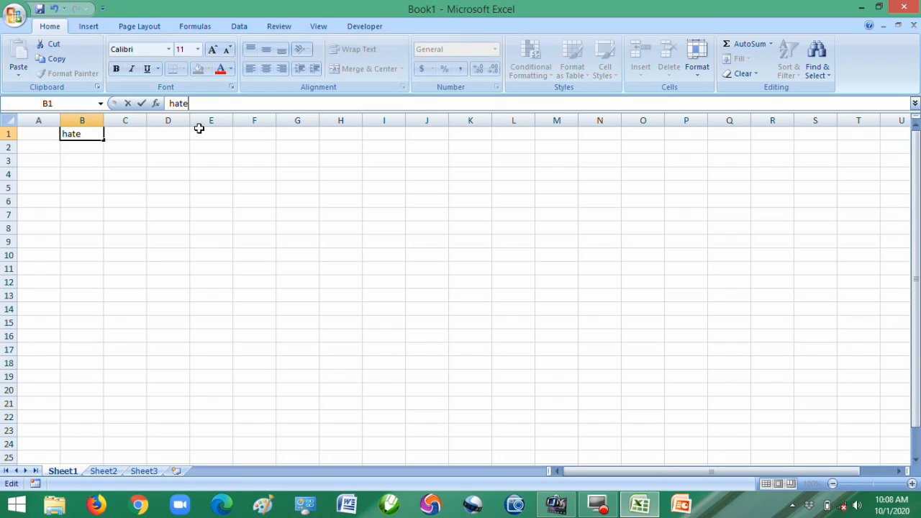
left_click(128, 104)
left_click(190, 106)
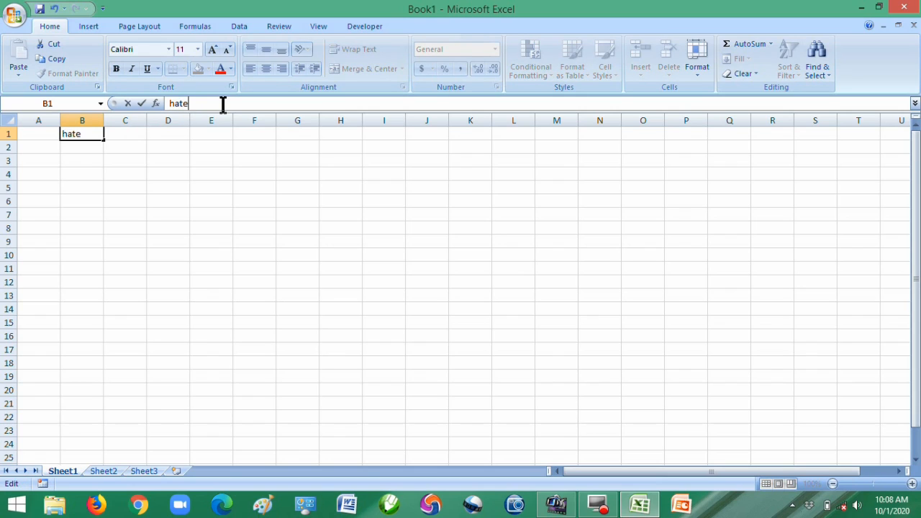
left_click(142, 105)
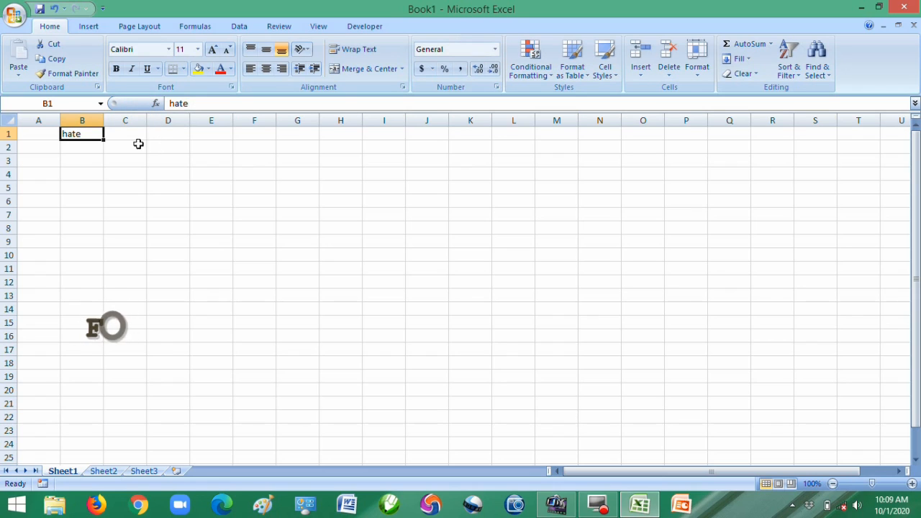
Step: Open empty cell C1 for editing in the Formula Bar, and leave it blank by selecting cell B4
left_click(132, 139)
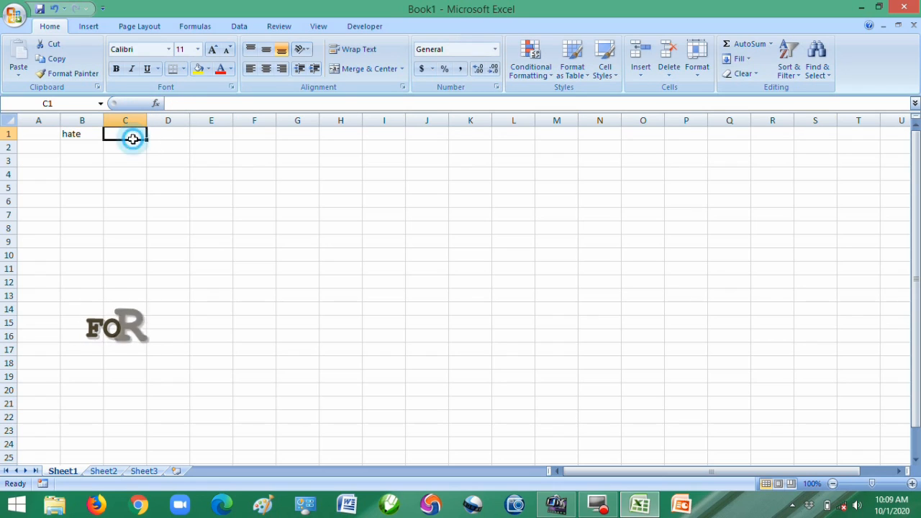
left_click(173, 104)
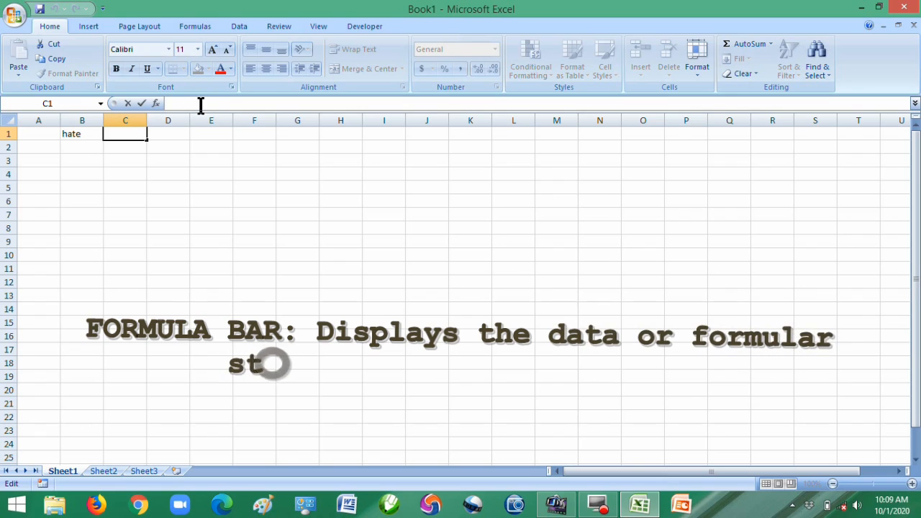
left_click(87, 175)
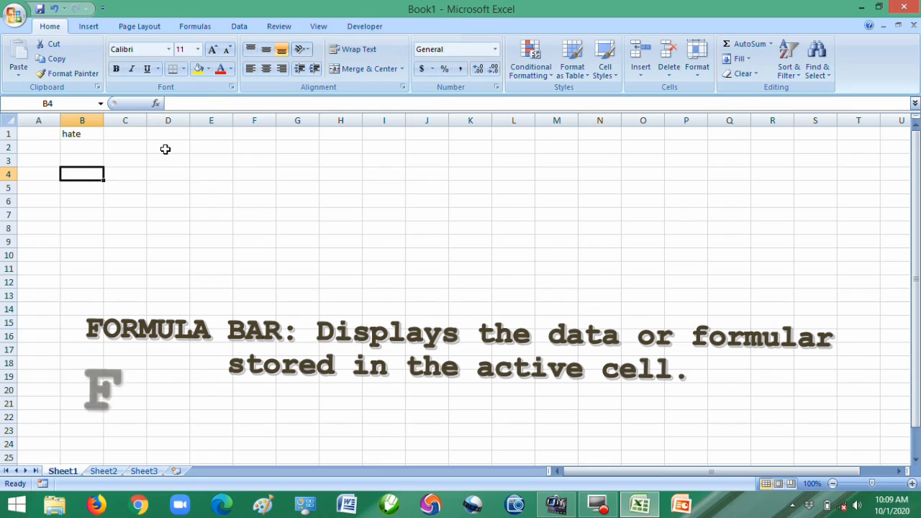
Step: Extend the text in cell B1 to "hate is" through the Formula Bar
left_click(120, 150)
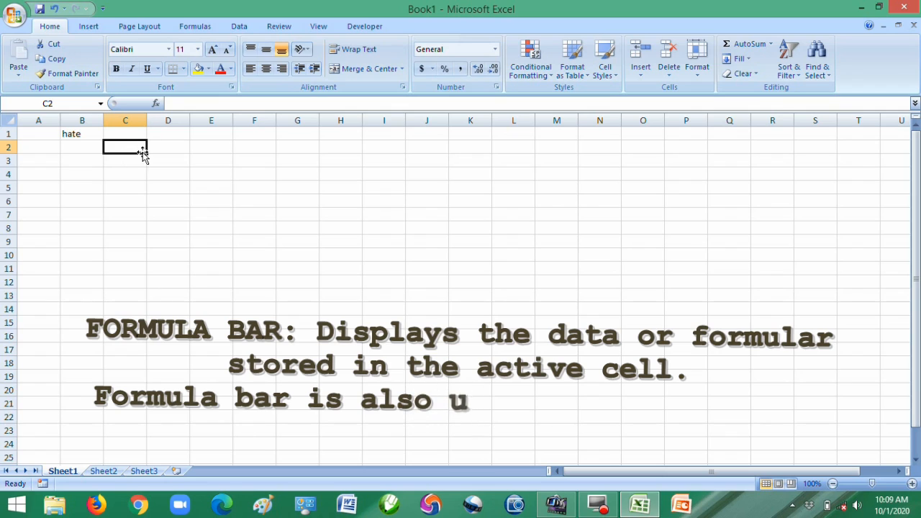
left_click(176, 104)
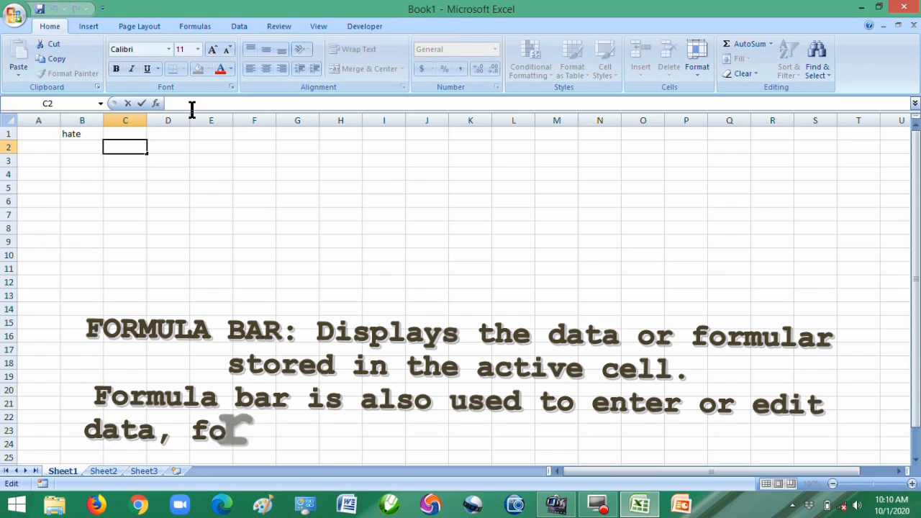
left_click(75, 135)
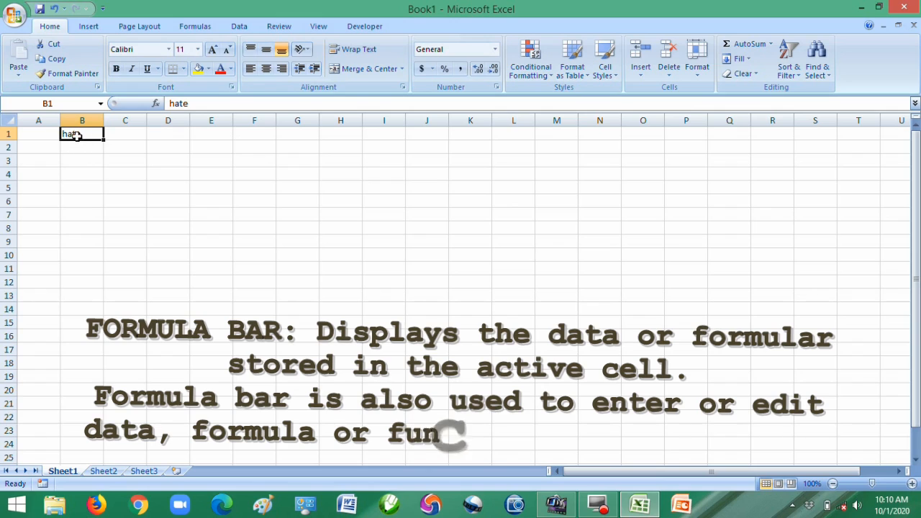
left_click(185, 103)
type("is")
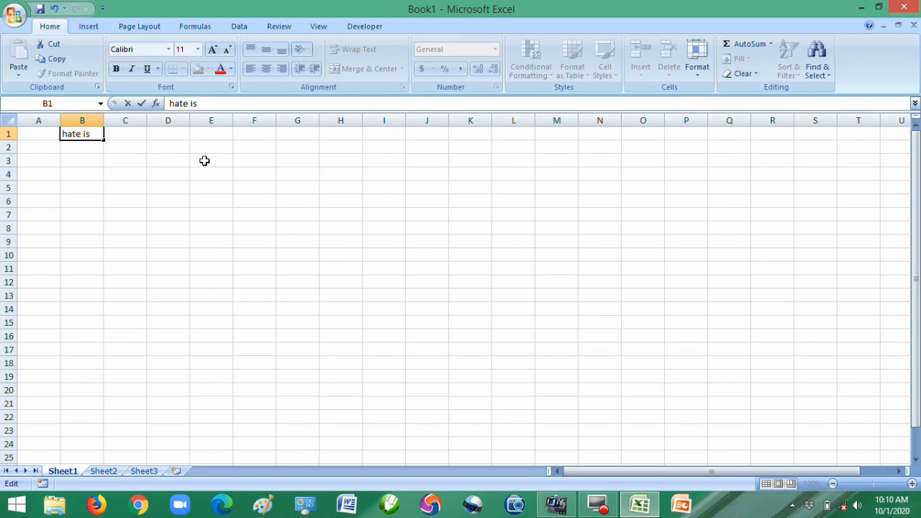
left_click(170, 148)
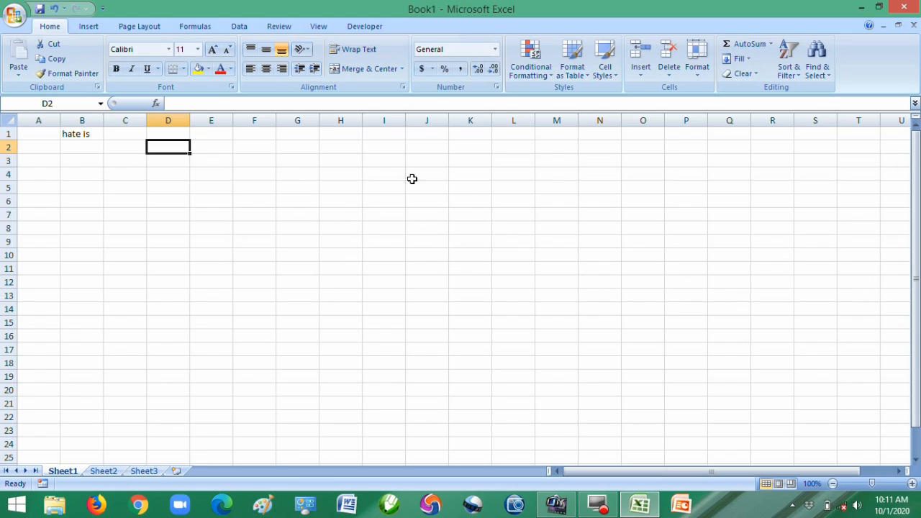
Step: Enter the numeric values 1, 2 and 3 in cells G5, H5 and I5
left_click(296, 188)
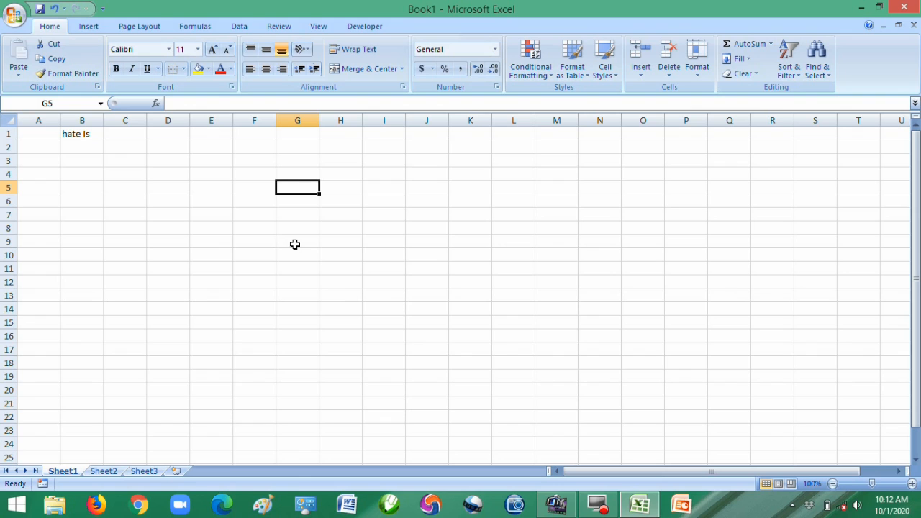
type("1")
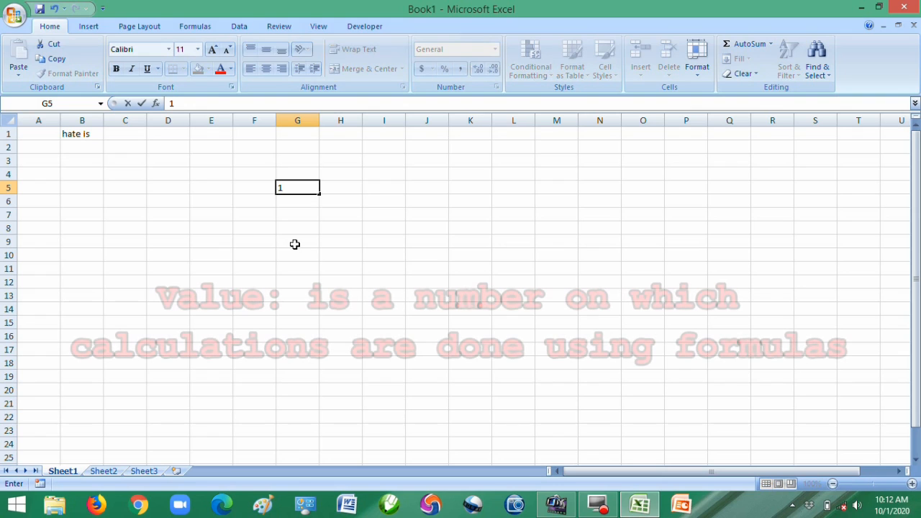
key("Tab")
type("2")
key("Tab")
type("3")
key("Tab")
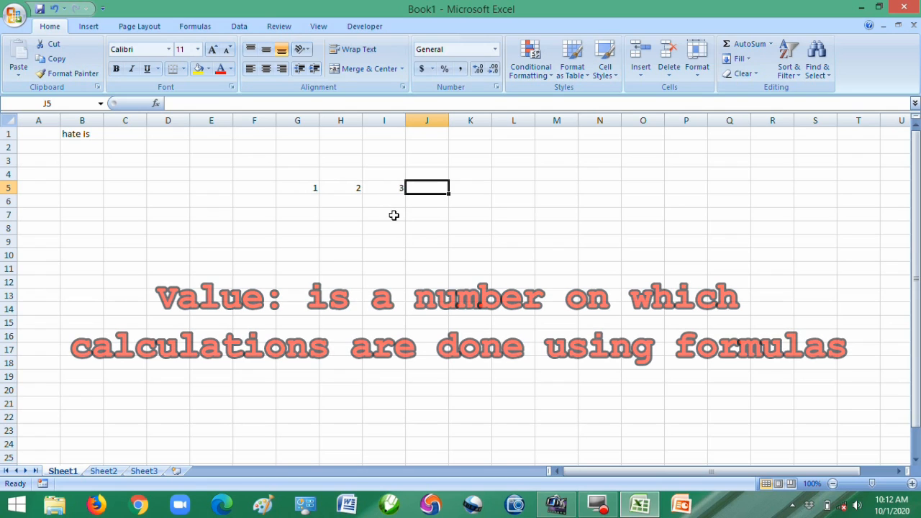
Step: Enter the labels A, `B, !, ^ and ^ across cells E8 to I8
left_click(208, 213)
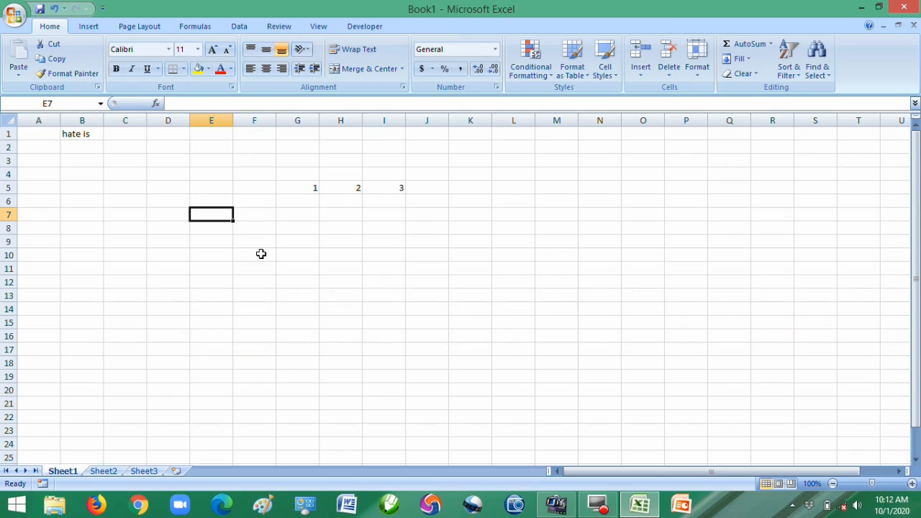
left_click(204, 231)
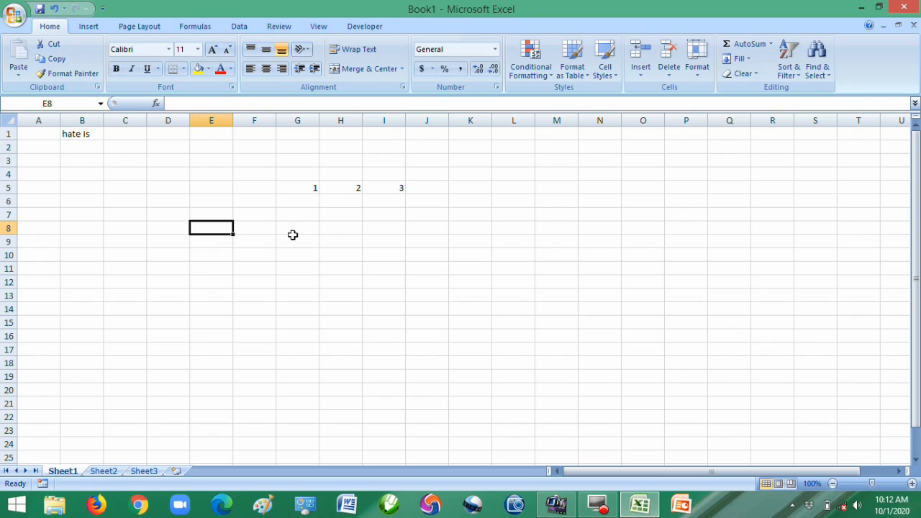
type("A")
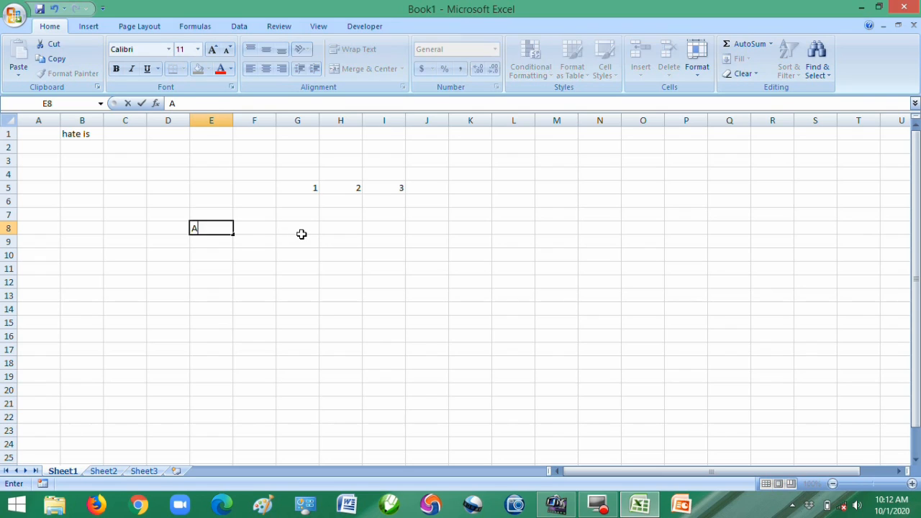
key("Tab")
type("'")
type("B")
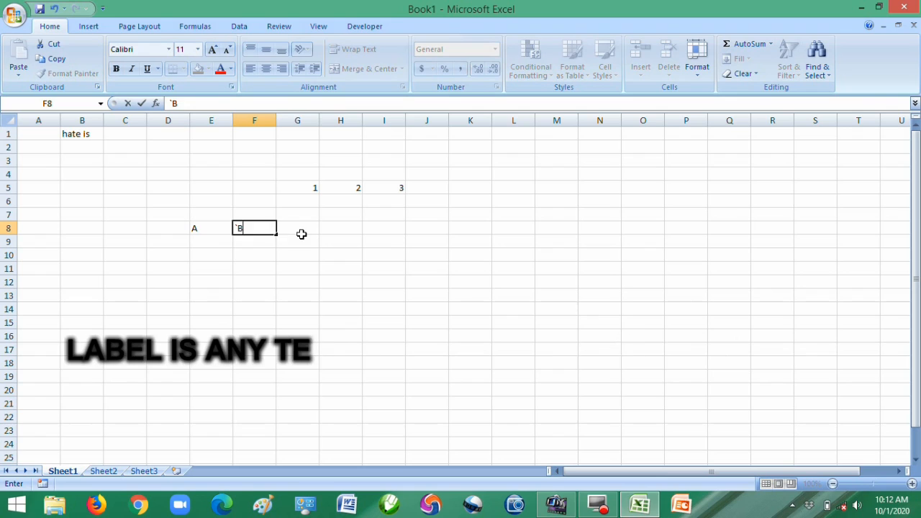
key("Tab")
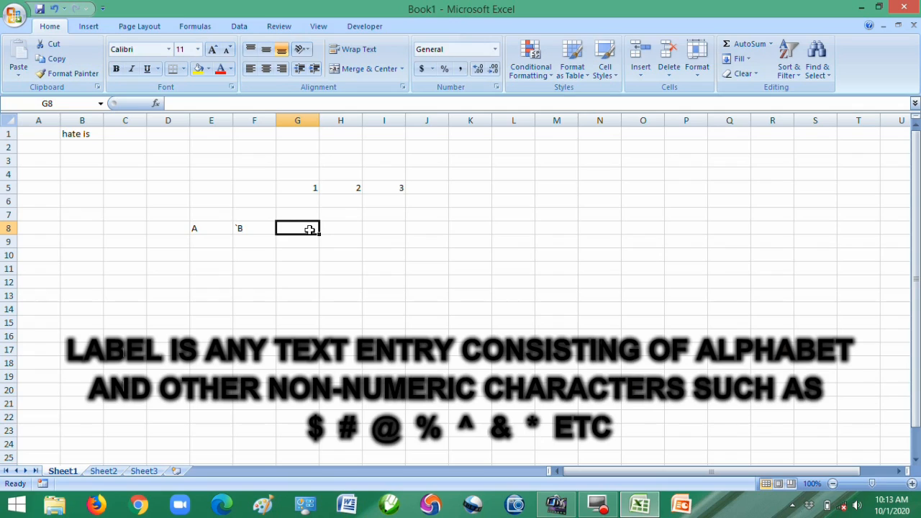
type("!")
key("Tab")
type("^")
key("Tab")
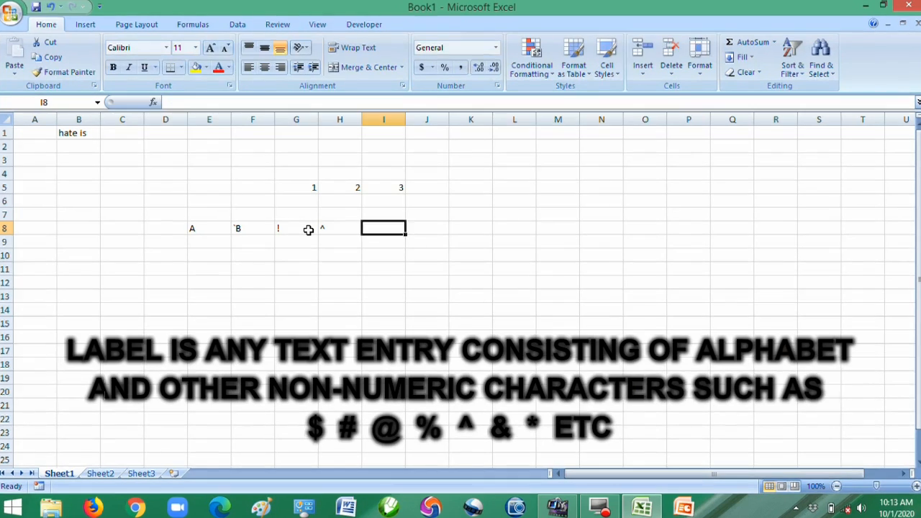
type("^")
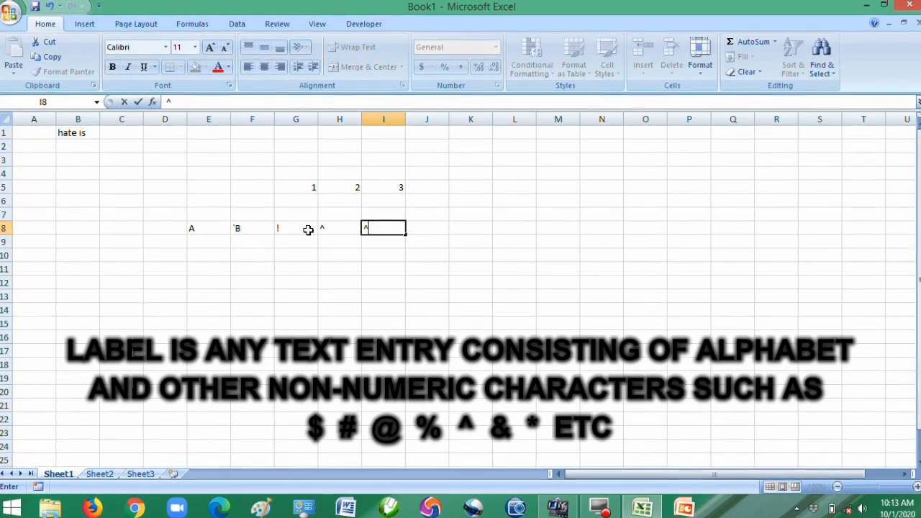
Step: Enter the label "GOVERNMENT" in cell J9 and "COME" in the adjacent cell K9
left_click(432, 239)
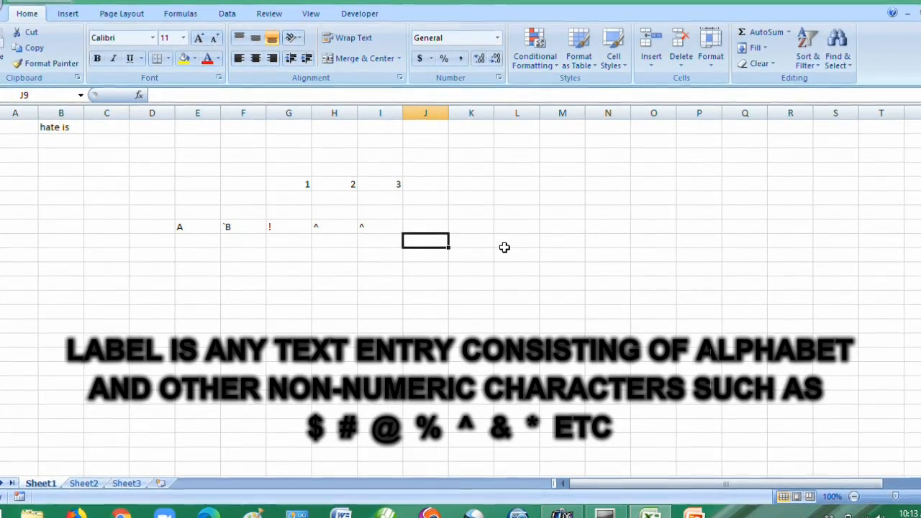
type("L")
key("BackSpace")
type("GOVER")
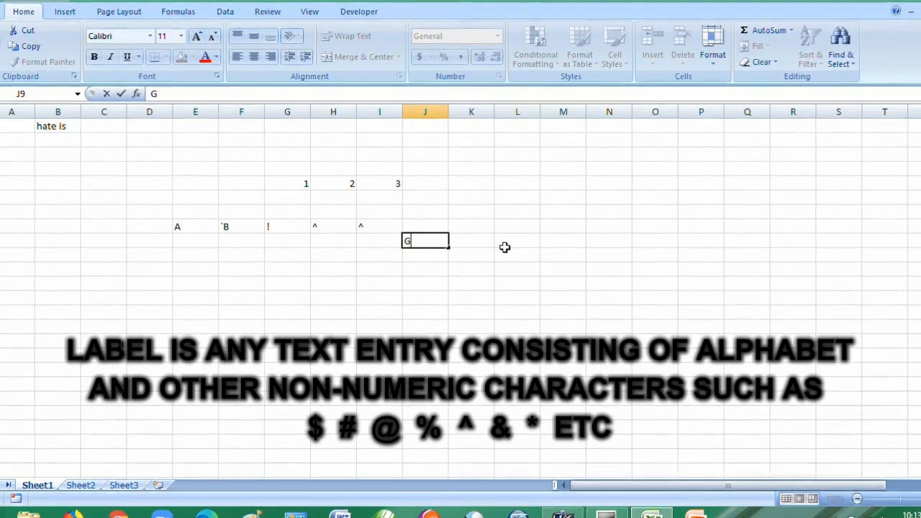
type("NMENT")
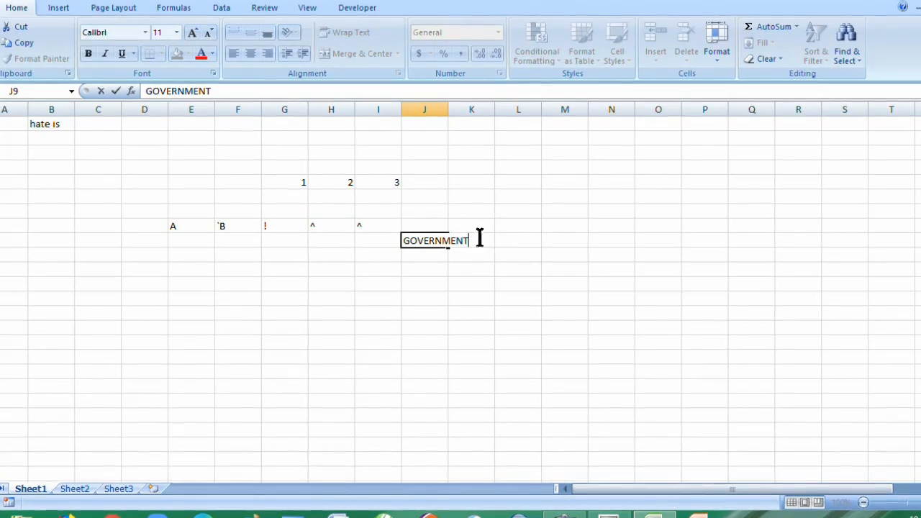
left_click(524, 241)
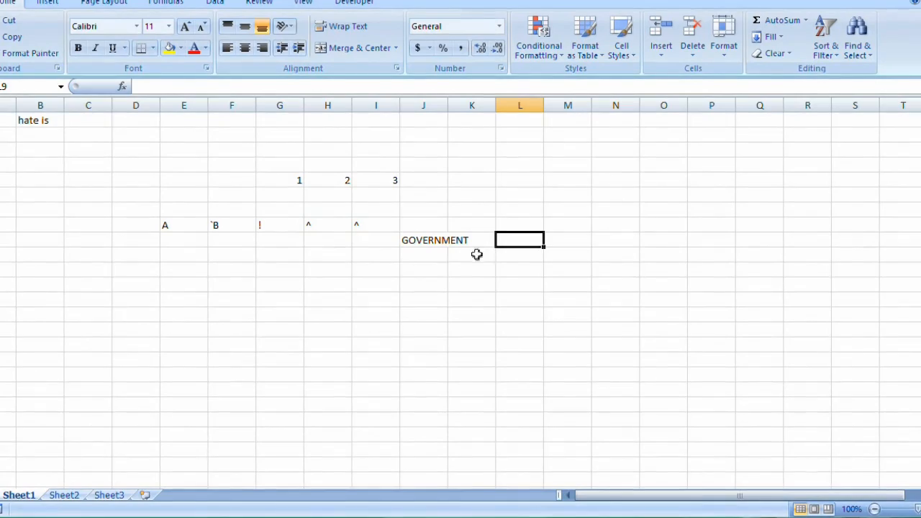
left_click(428, 268)
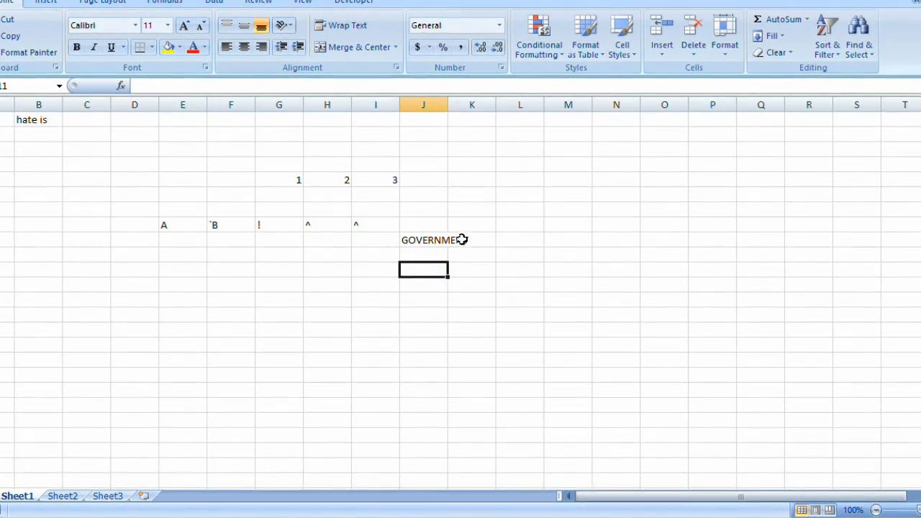
left_click(478, 242)
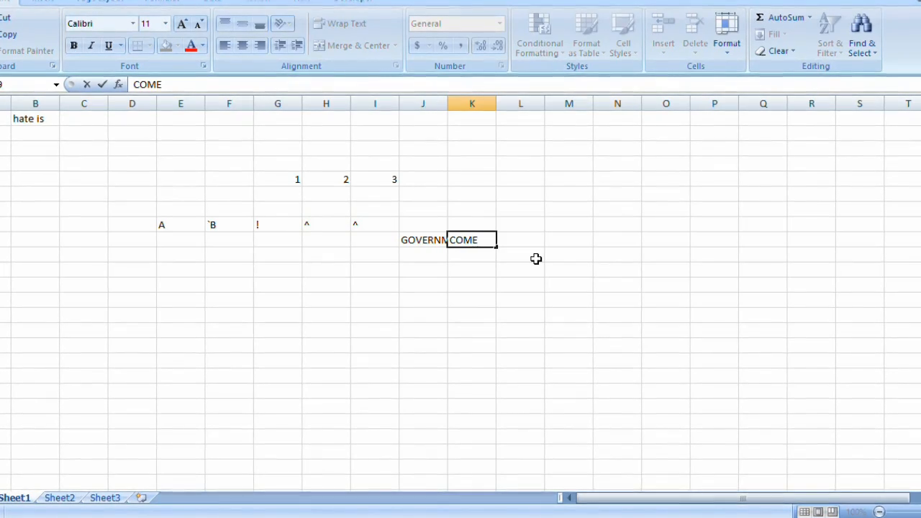
left_click(436, 298)
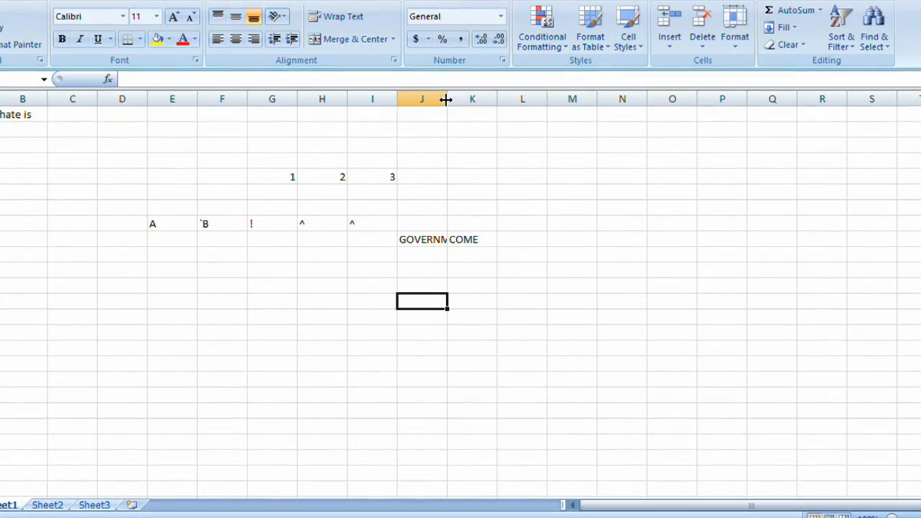
Step: Widen column J to fit the full word in J9, and check the contents of J9 and K9
left_click_drag(448, 95, 478, 100)
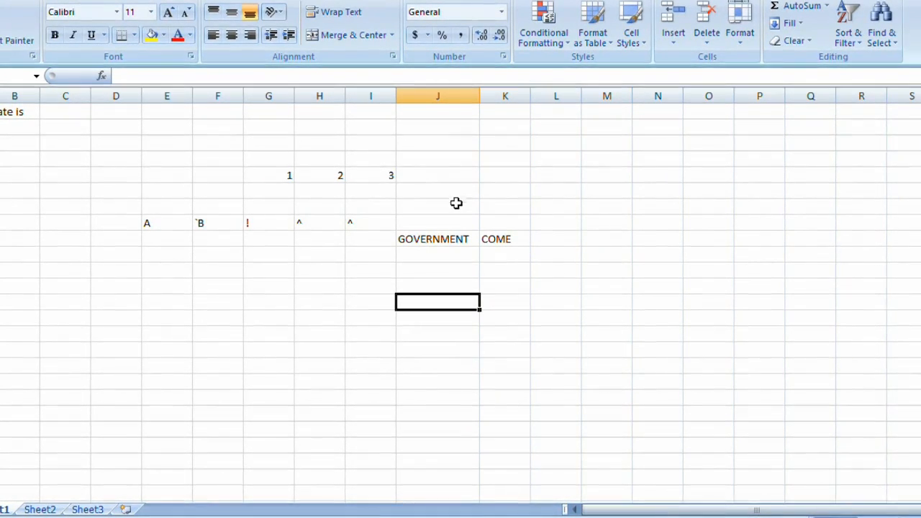
left_click(435, 240)
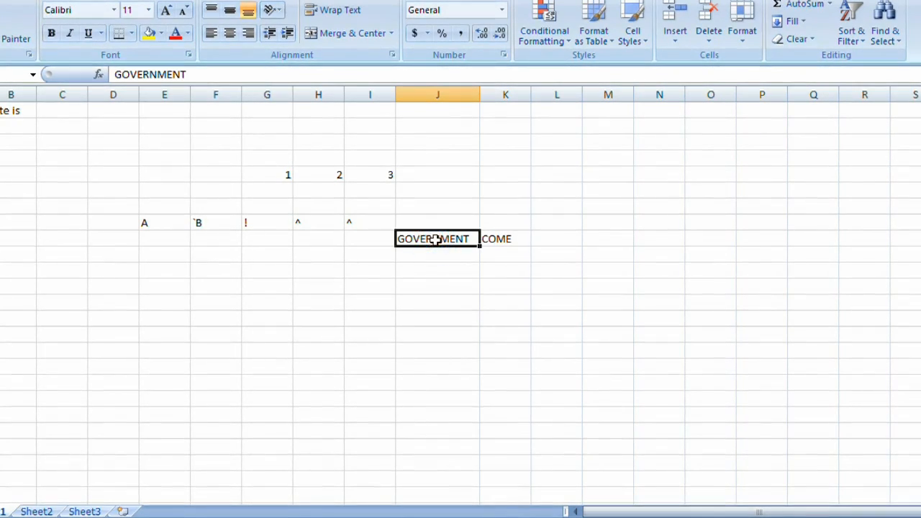
left_click(505, 240)
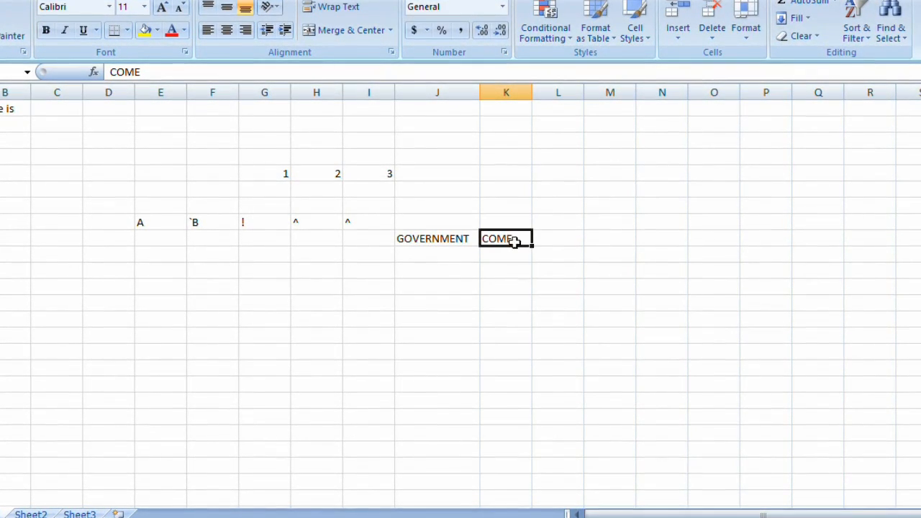
Step: Fill the width of cell J5 with a string of 14 hash signs (#), and check its content in the Formula Bar
left_click(415, 173)
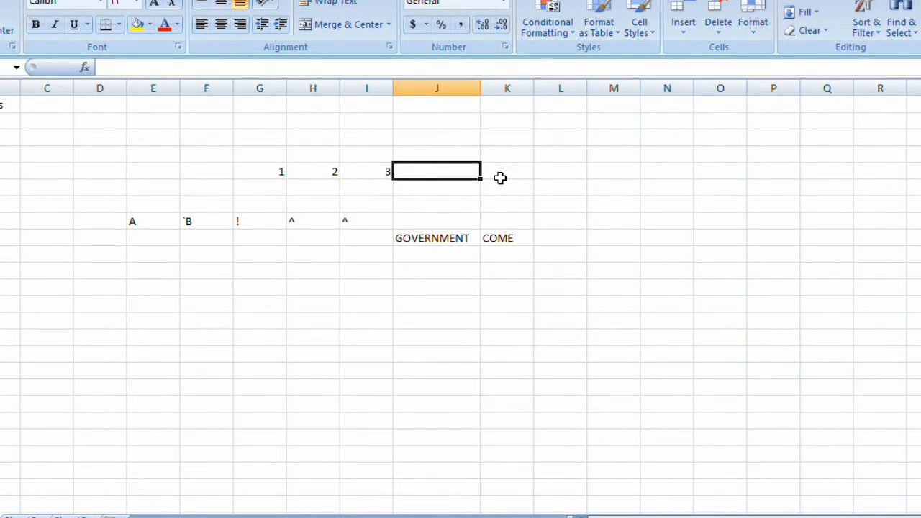
type("##############")
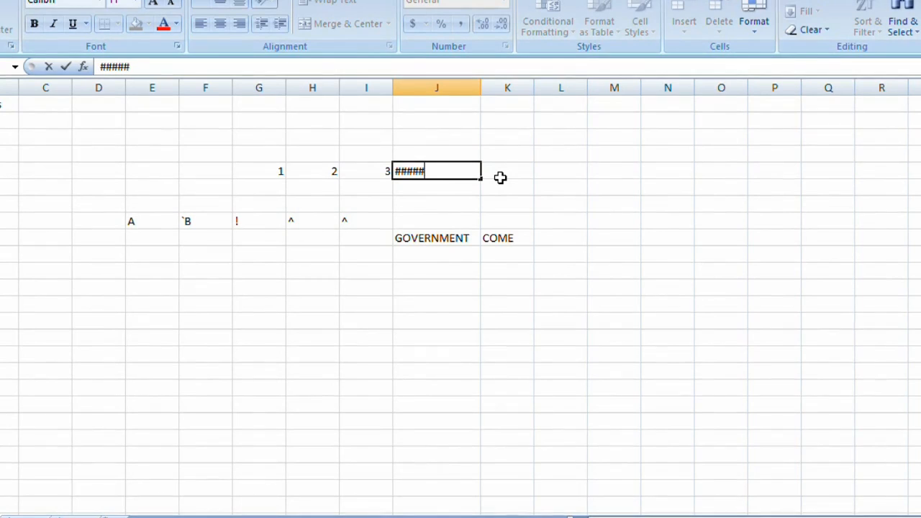
type("###")
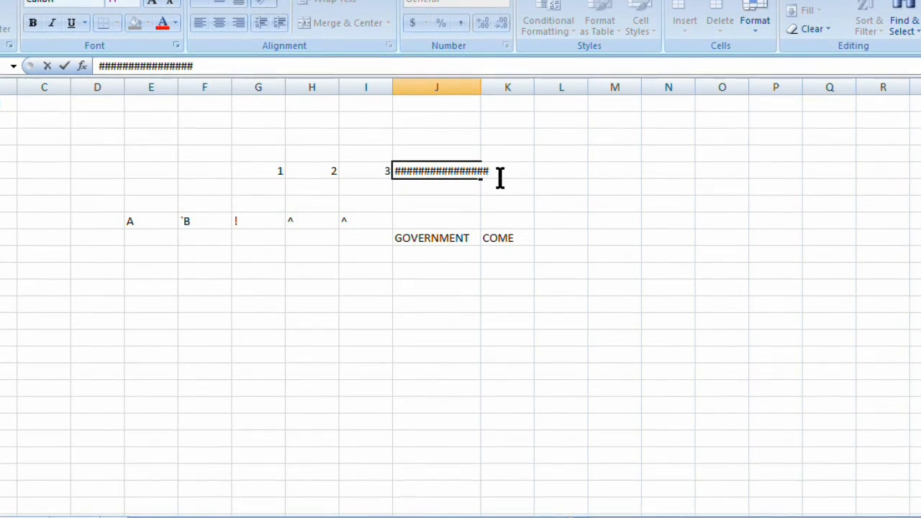
key("BackSpace")
key("BackSpace")
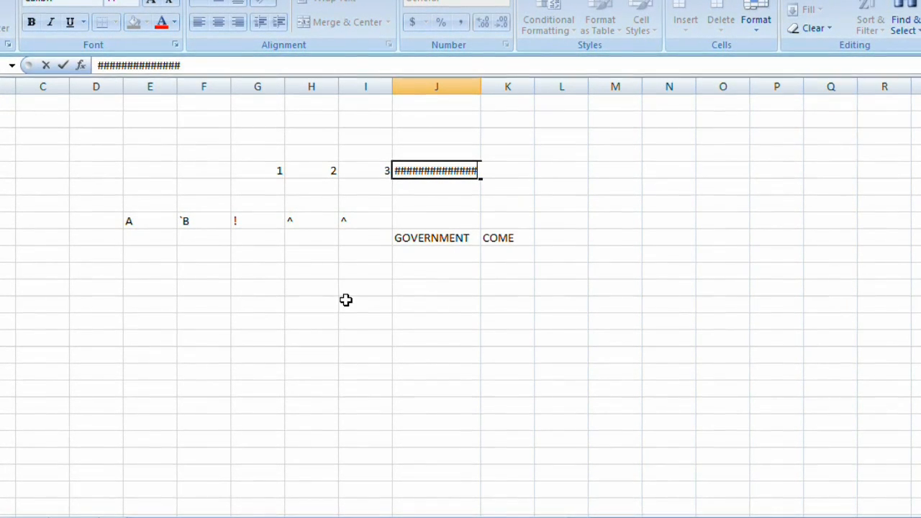
left_click(531, 208)
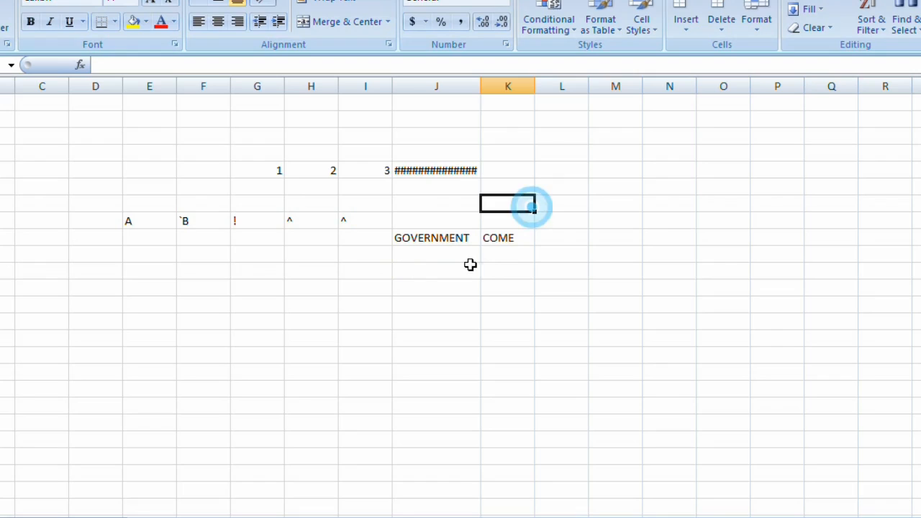
left_click(433, 170)
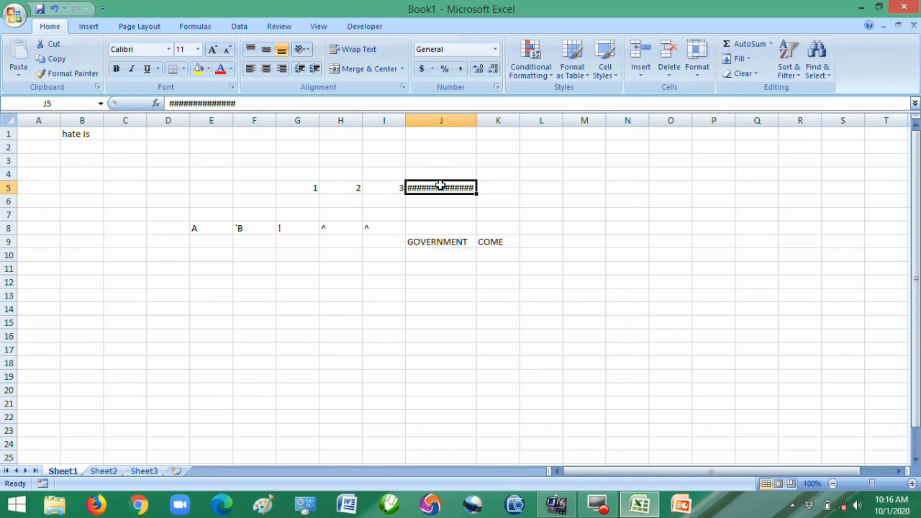
left_click(540, 204)
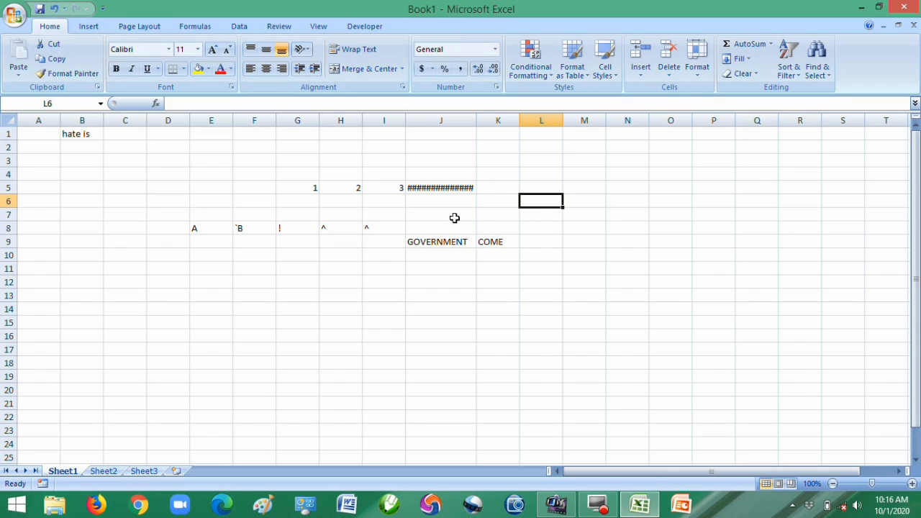
left_click(586, 205)
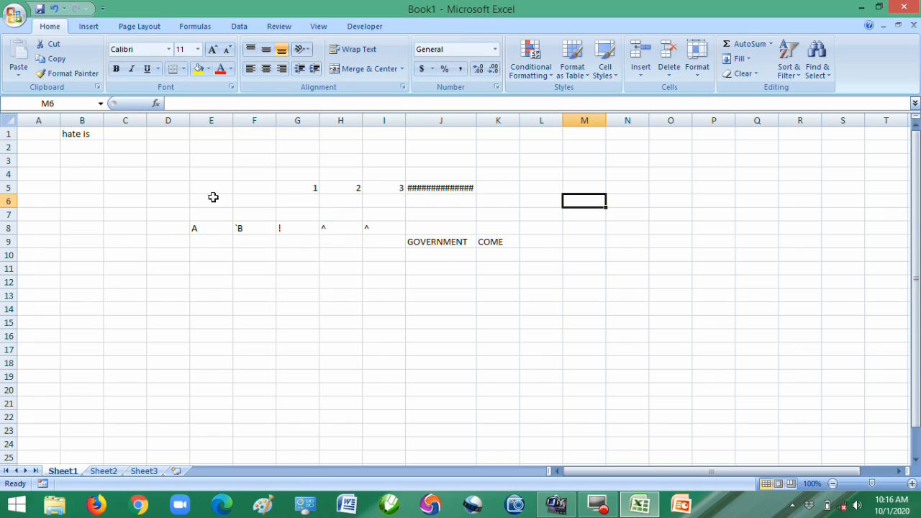
Step: Clear the contents of the range D4:L11
left_click_drag(156, 177, 521, 266)
key("Delete")
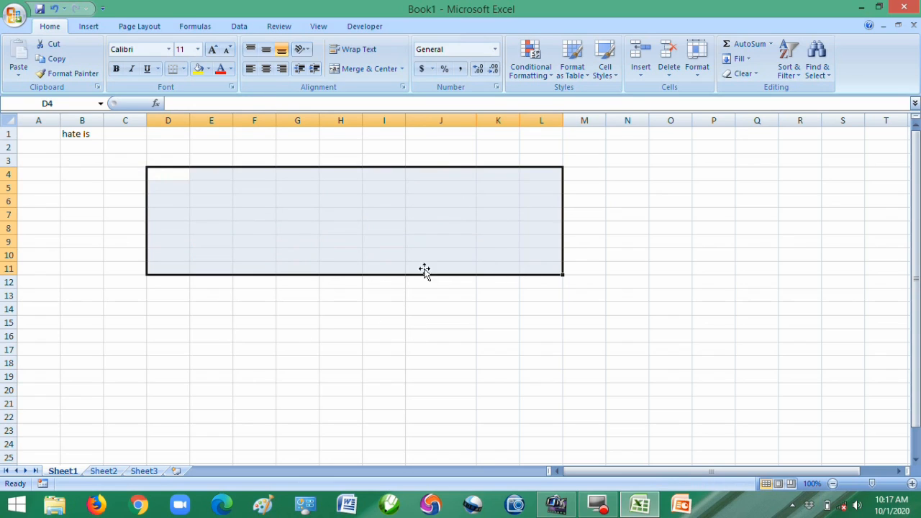
left_click(622, 198)
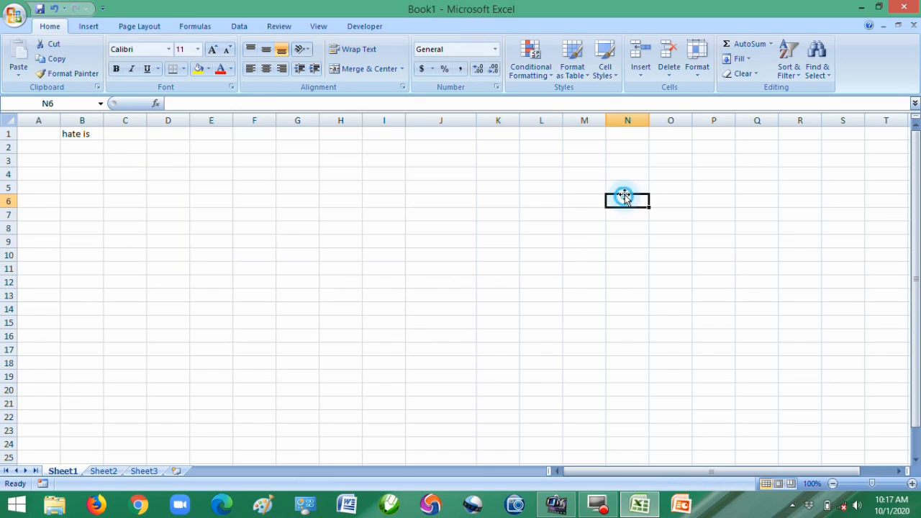
Step: Enter the number 2 in cell F3 and 5 in the adjacent cell G3
left_click(256, 162)
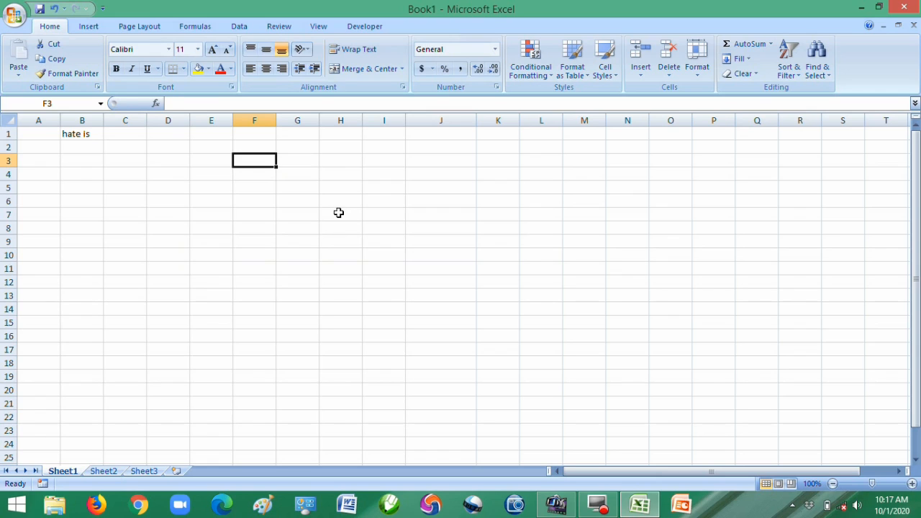
type("2")
left_click(302, 163)
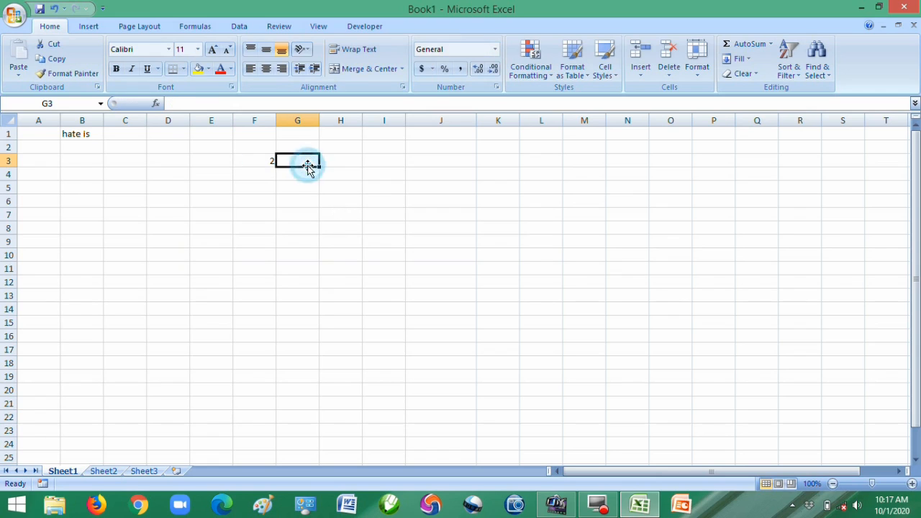
type("5")
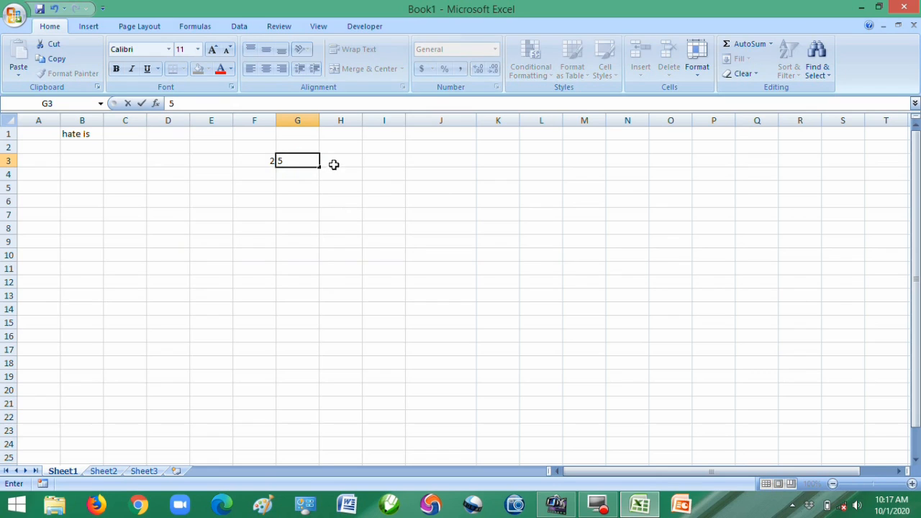
Step: Enter the formula =F3+G3 in cell H3 to add the two numbers
left_click(333, 165)
type("=")
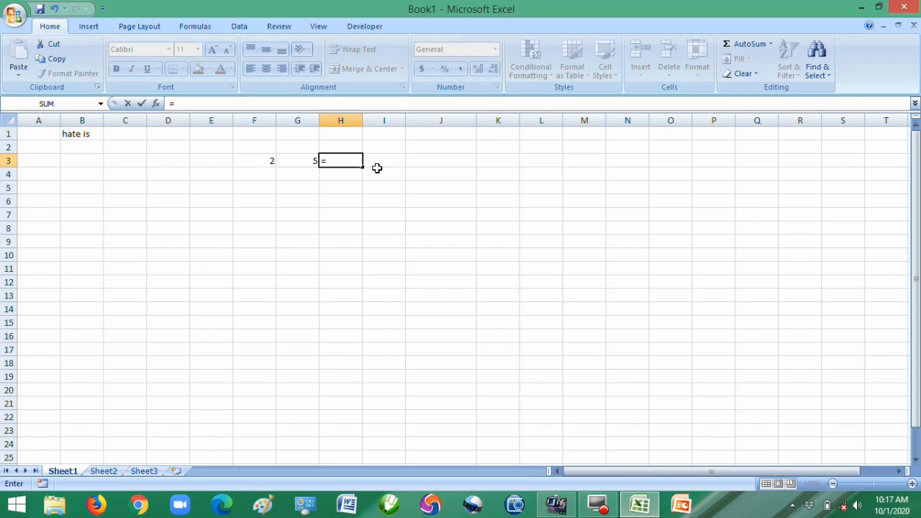
type("F3+G")
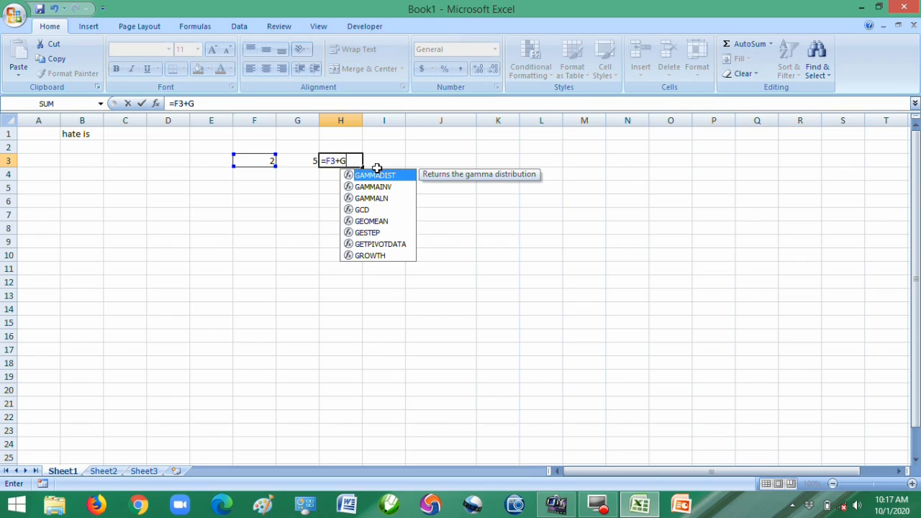
type("3")
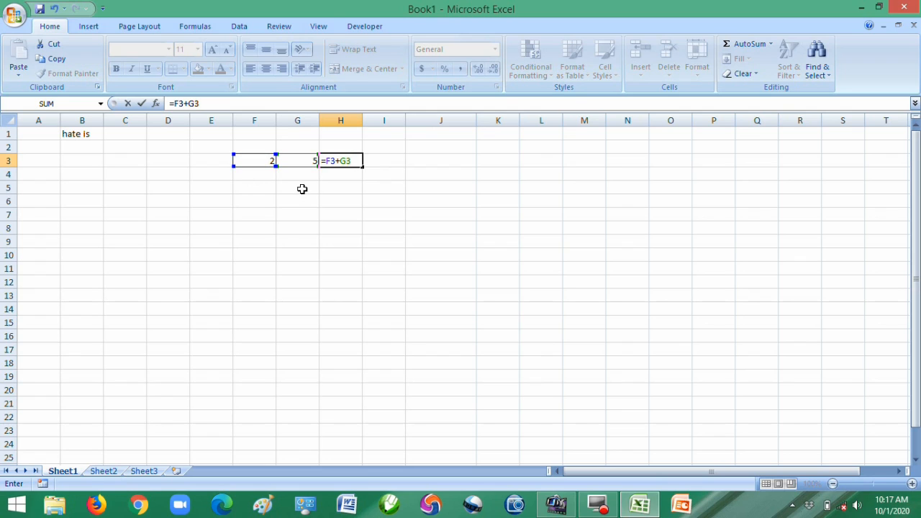
key("Return")
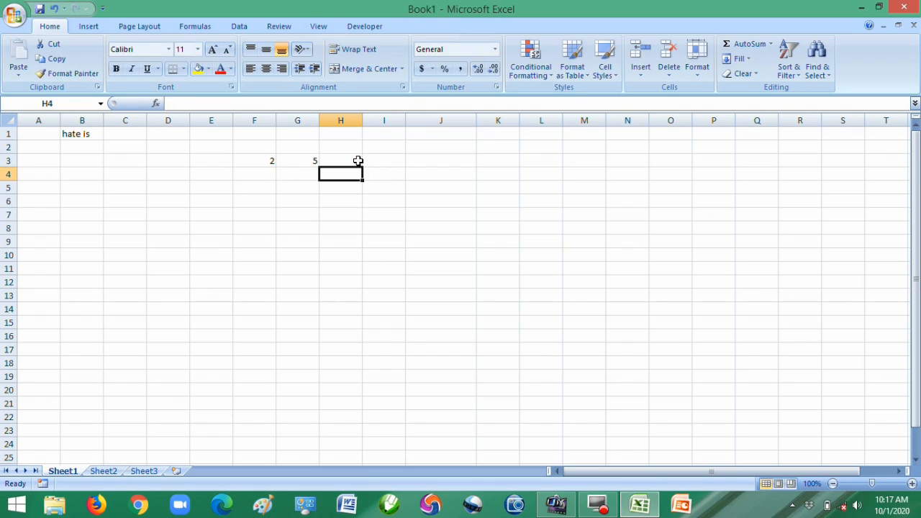
Step: Change the value in F3 to 6 and the value in G3 to 8 to demonstrate recalculation of the sum
left_click(267, 161)
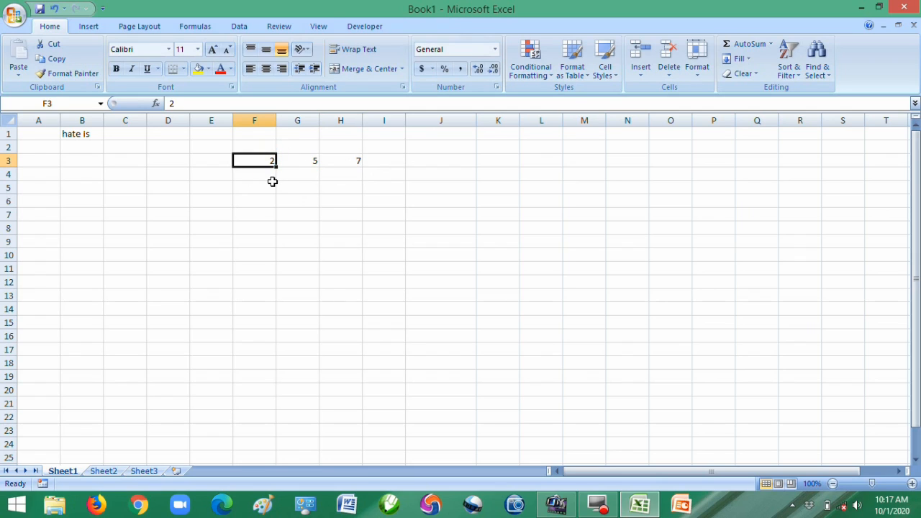
type("6")
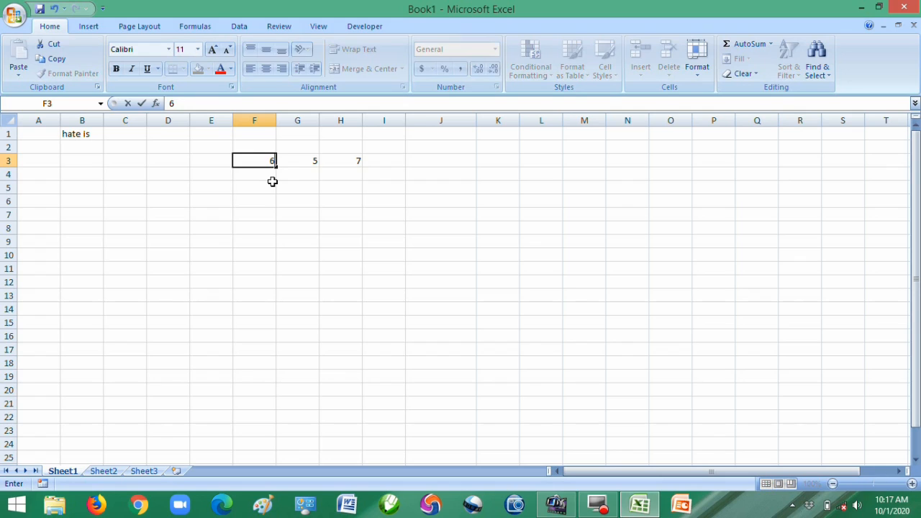
left_click(334, 190)
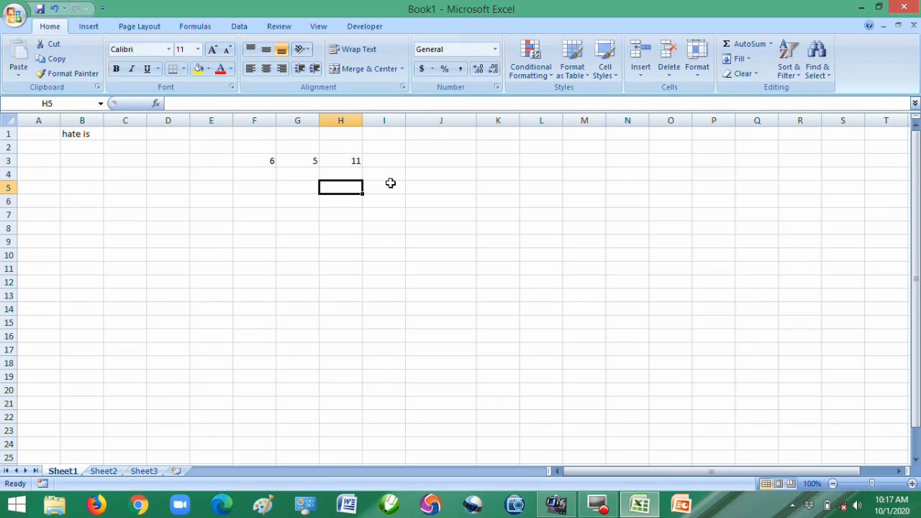
left_click(311, 162)
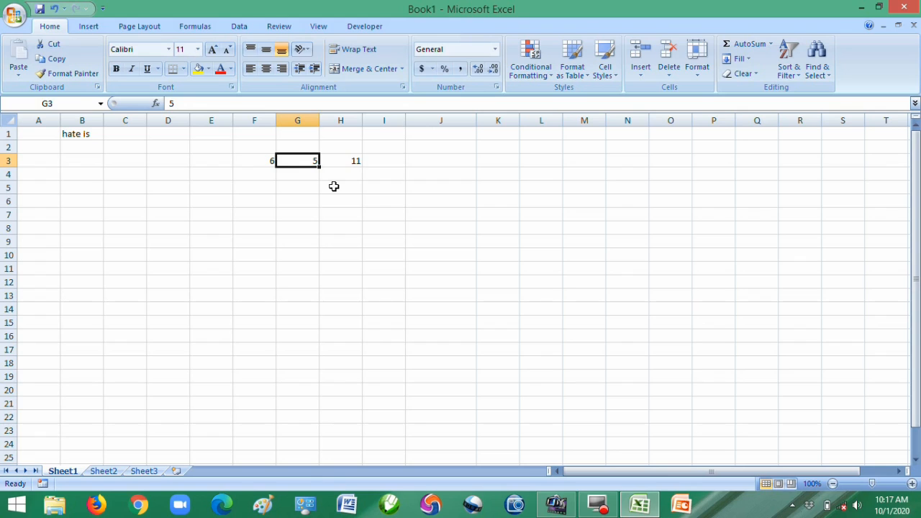
type("8")
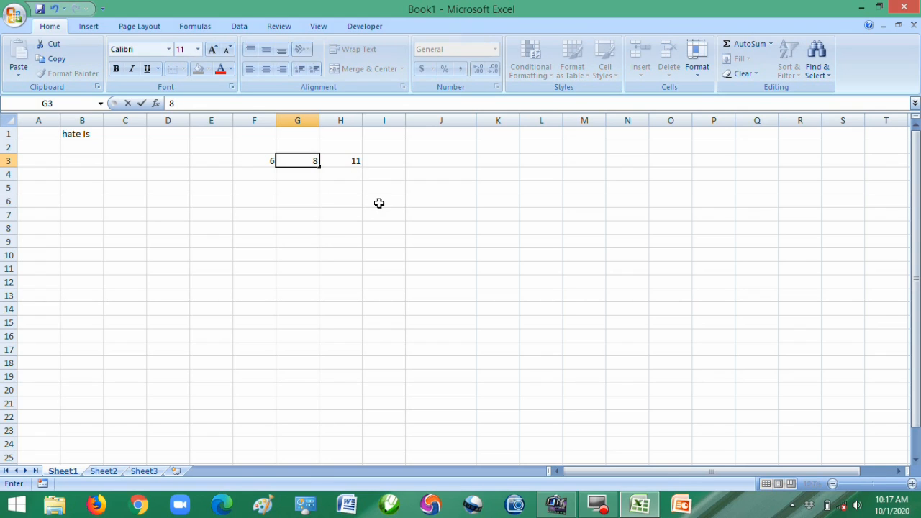
left_click(387, 197)
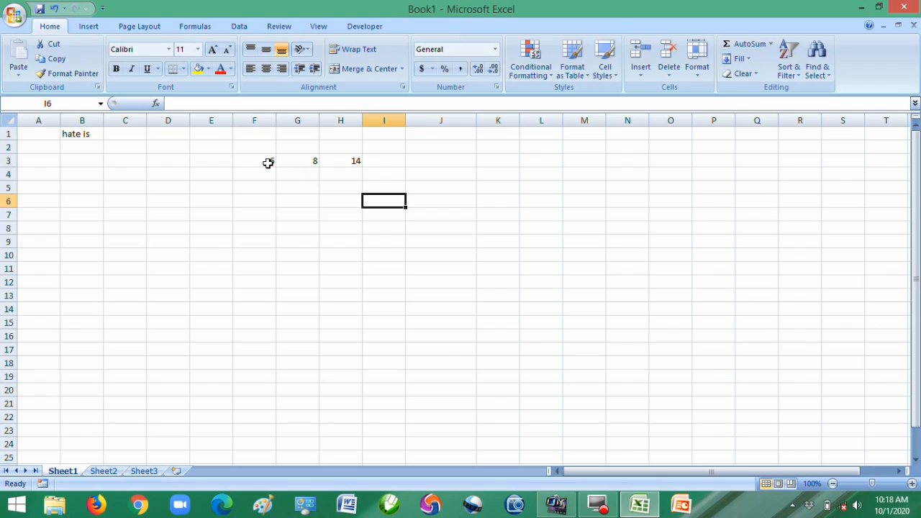
Step: Replace the value in cell F3 with 12
left_click(268, 162)
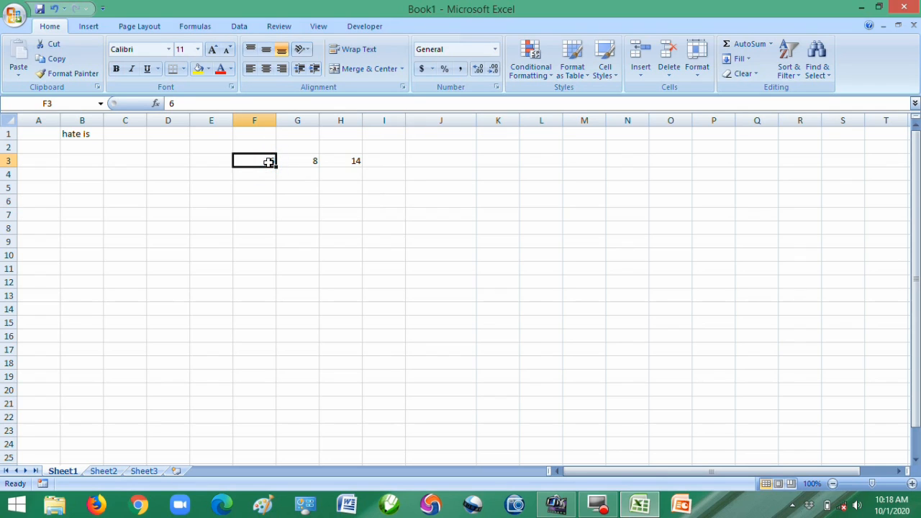
type("12")
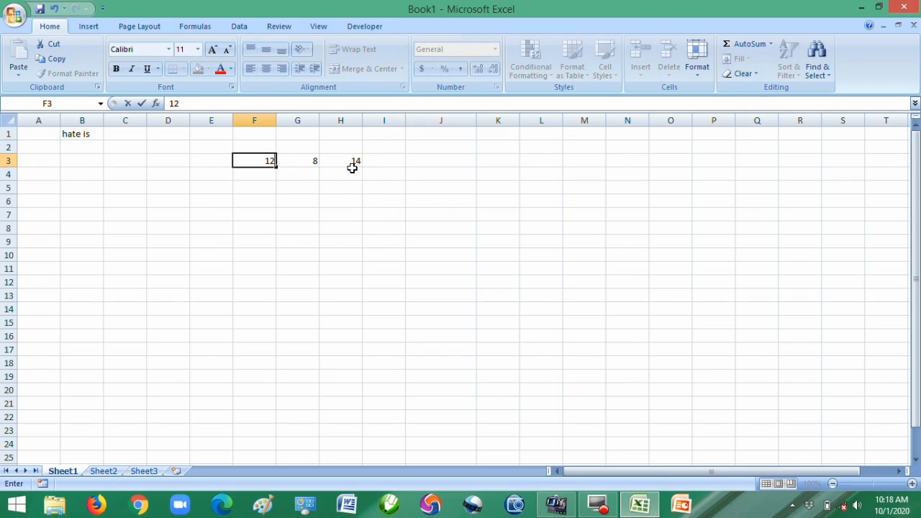
left_click(355, 183)
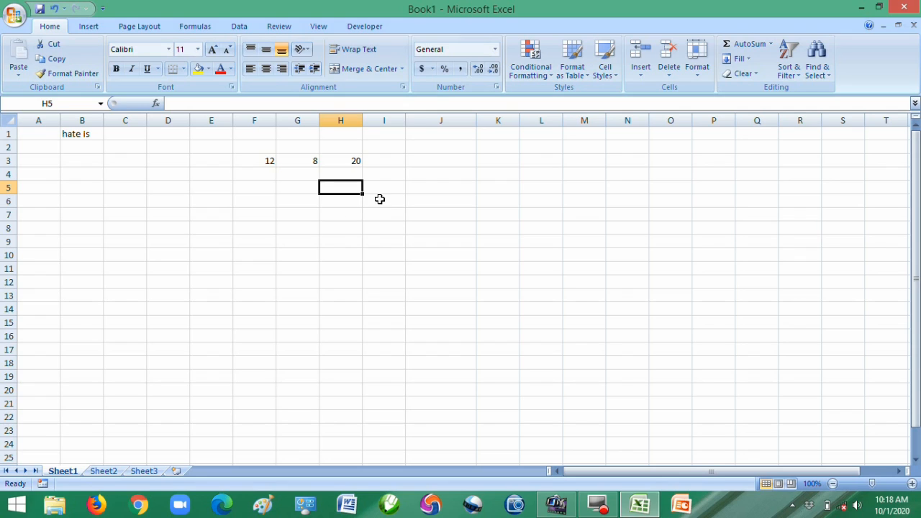
Step: Enter the label "MONDAY" in cell J3 and "TUESDAY" in J4 below it
left_click(428, 163)
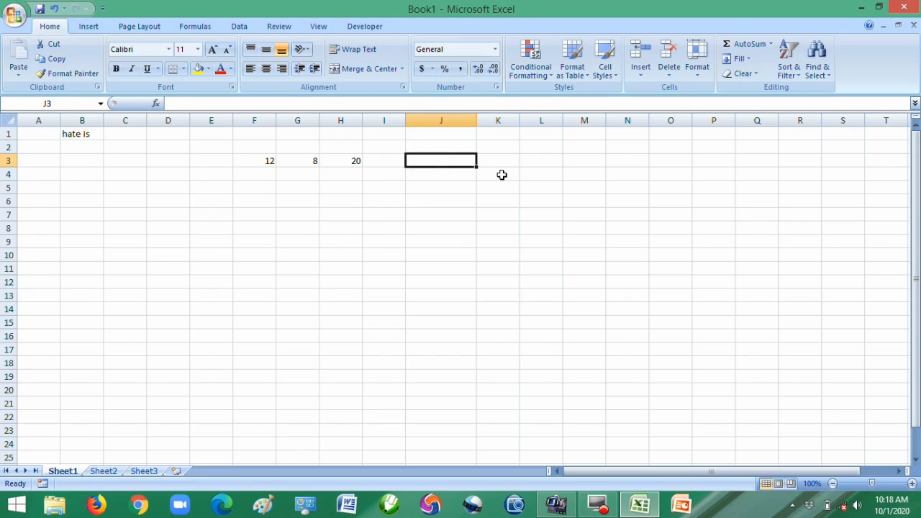
type("MOND")
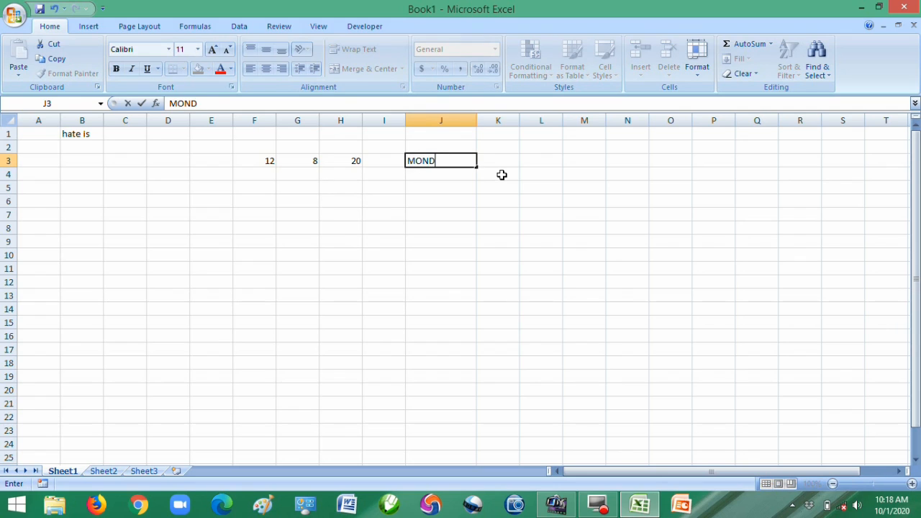
type("AY")
key("Return")
type("TU")
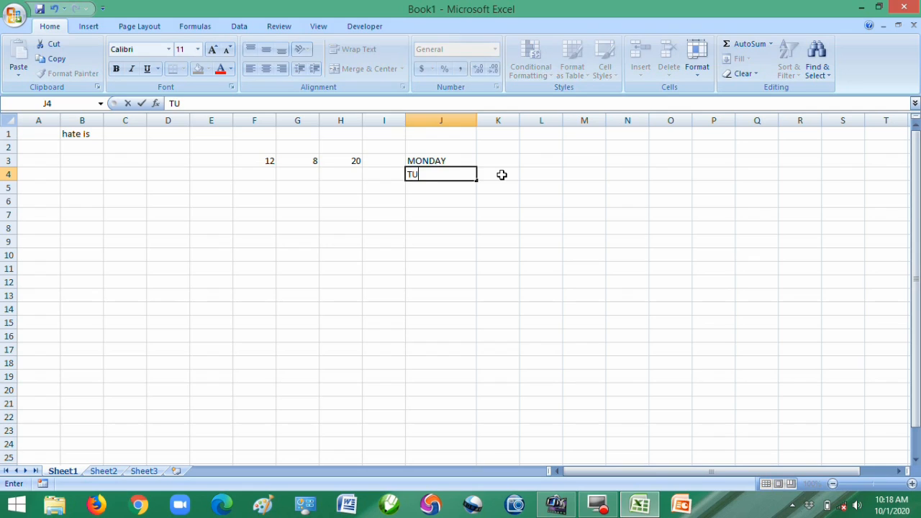
type("ESDAY")
Step: Fill the weekday series from MONDAY in J3 down through SUNDAY in J9 using the fill handle
left_click(446, 159)
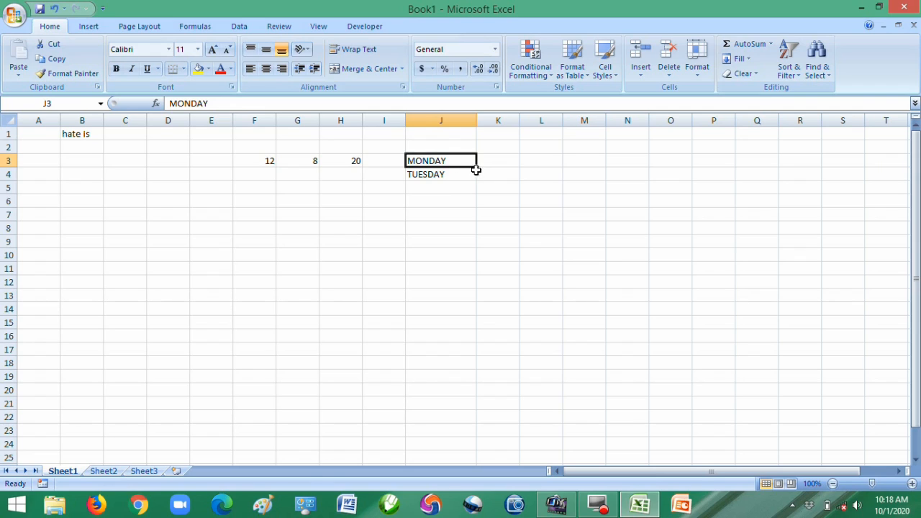
left_click_drag(476, 166, 477, 247)
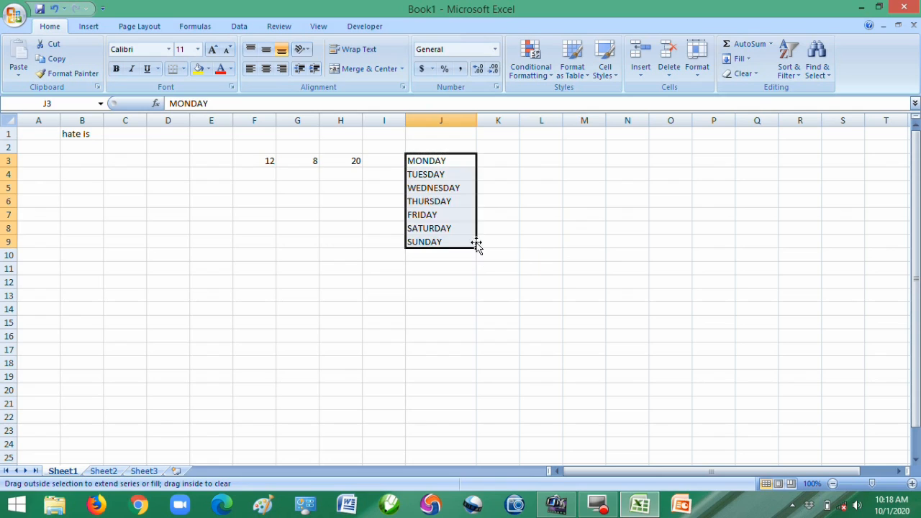
left_click(526, 178)
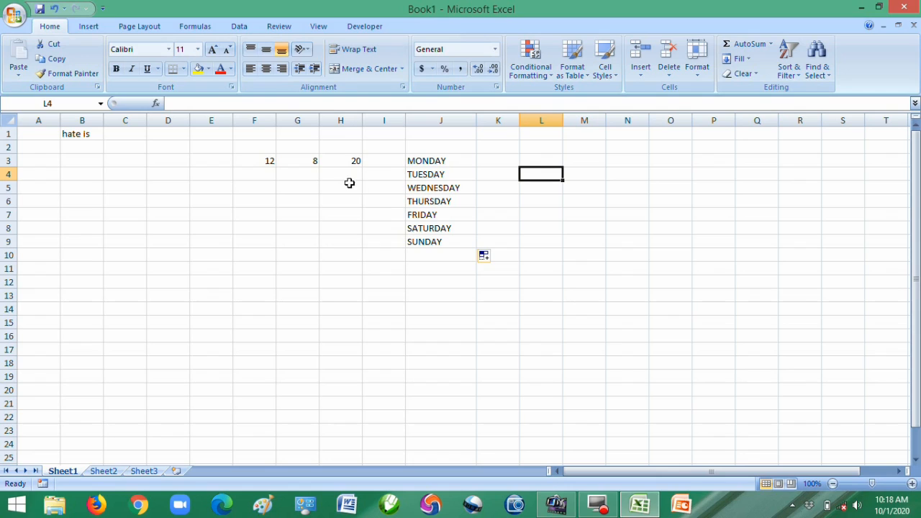
Step: Enter two more rows of numbers: 5 and 7 in F4:G4, and 32 and 56 in F5:G5
left_click(265, 176)
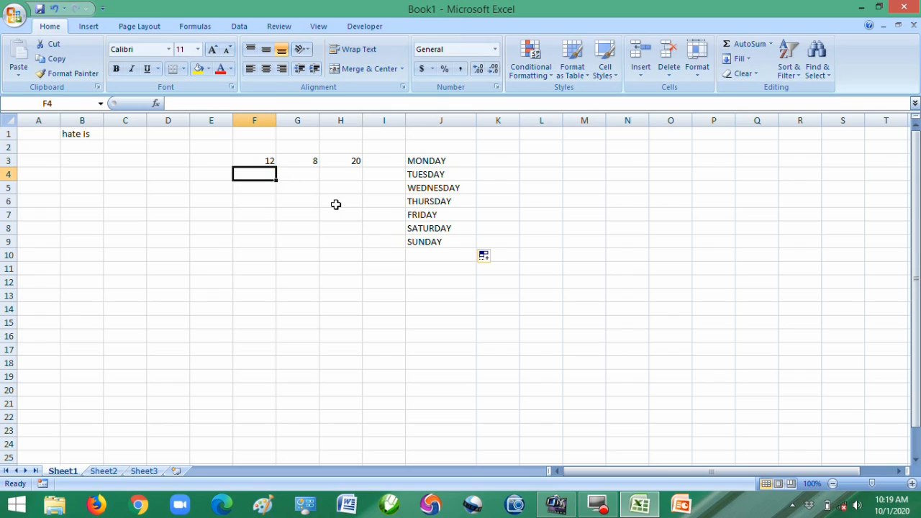
type("5")
left_click(315, 177)
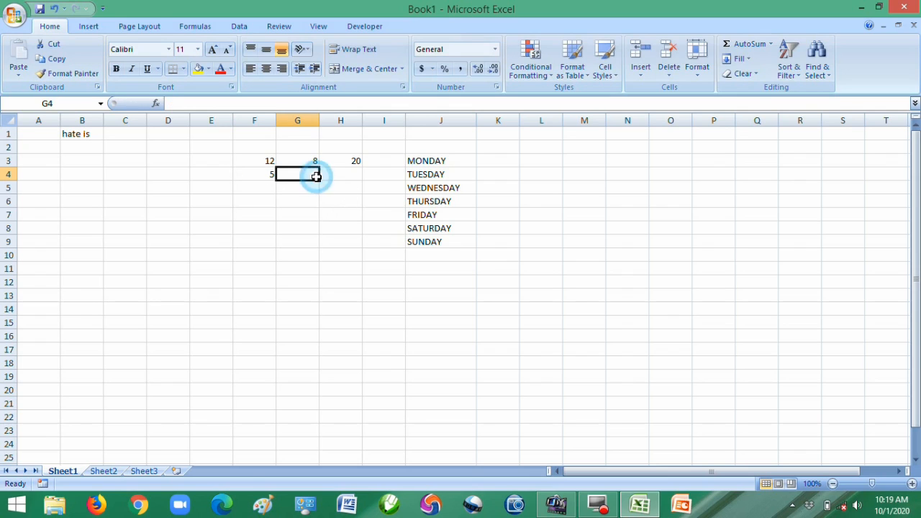
type("7")
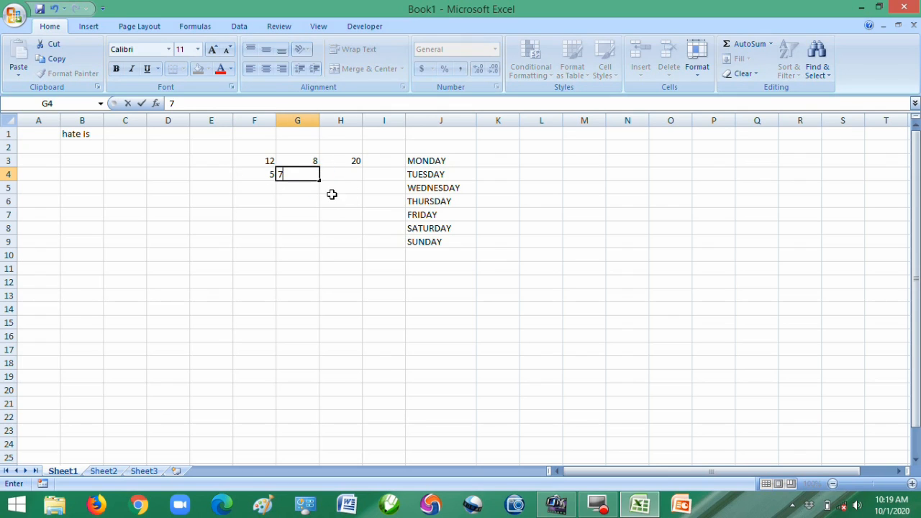
left_click(268, 191)
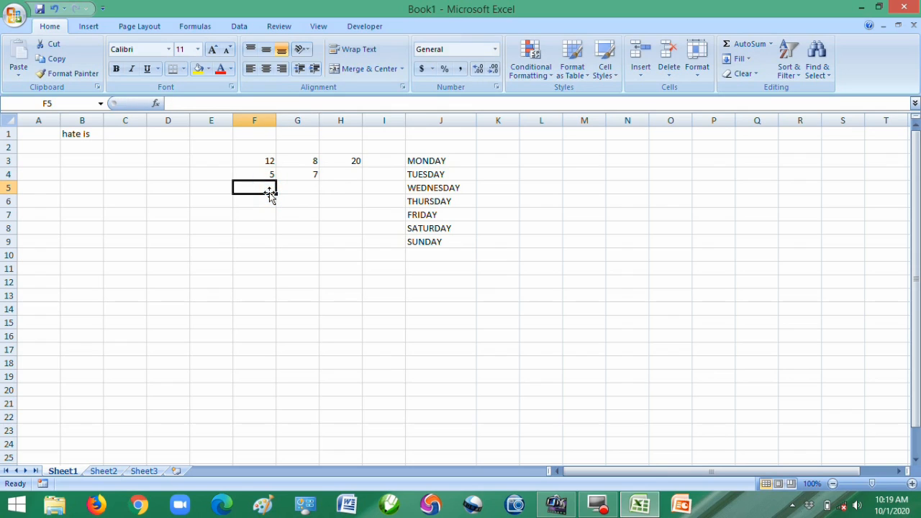
type("32")
left_click(308, 188)
type("56")
left_click(371, 195)
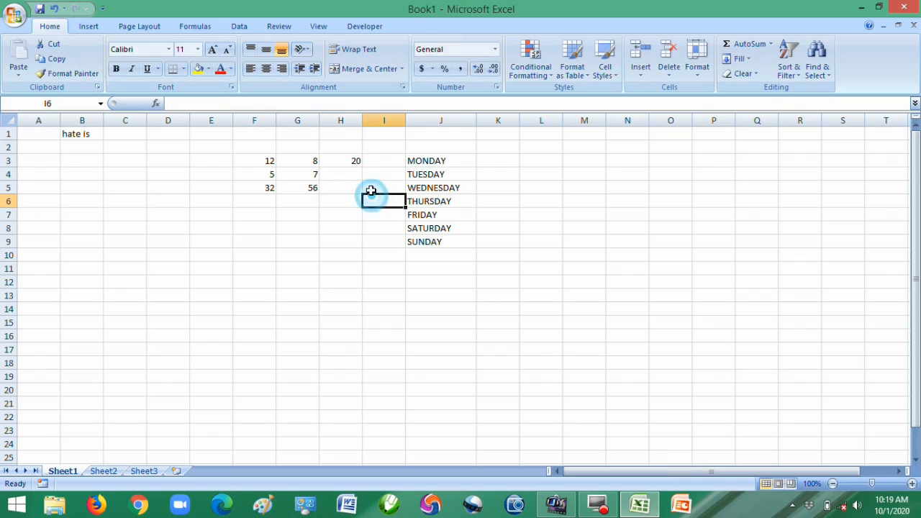
Step: Fill the addition formula in H3 down through cell H6
left_click(351, 160)
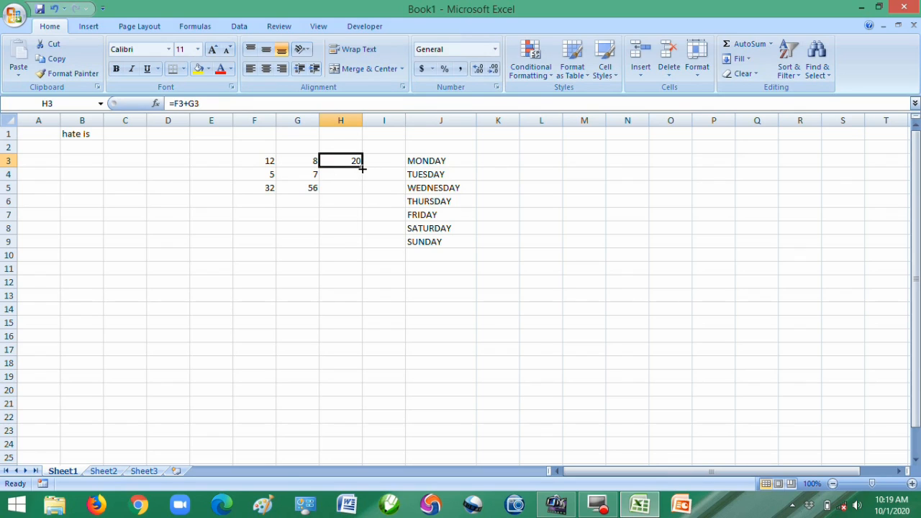
left_click_drag(361, 169, 363, 204)
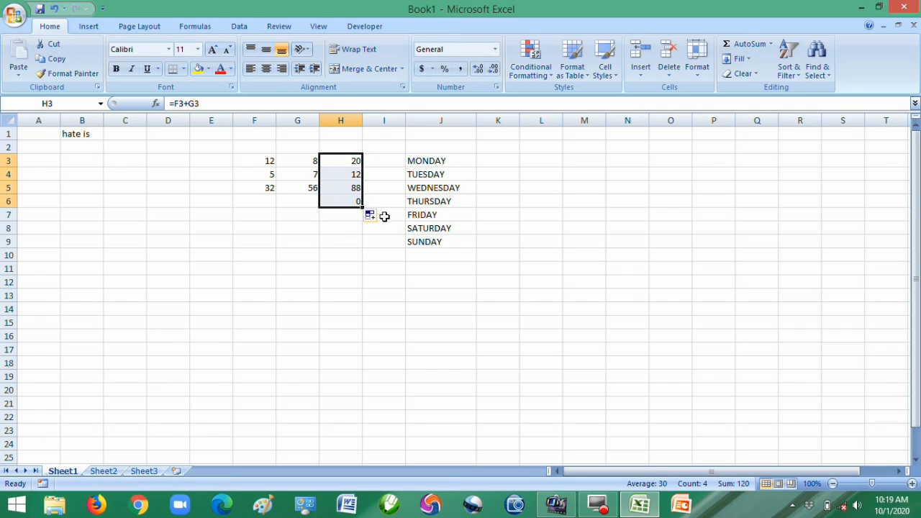
left_click(294, 212)
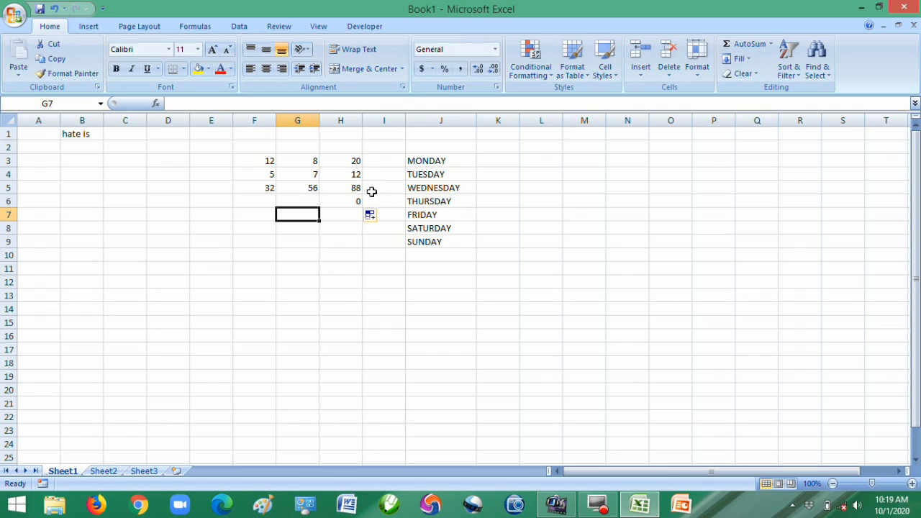
Step: Clear the contents of the range F6:I7 to remove the surplus formula below the number rows
left_click_drag(267, 205, 368, 210)
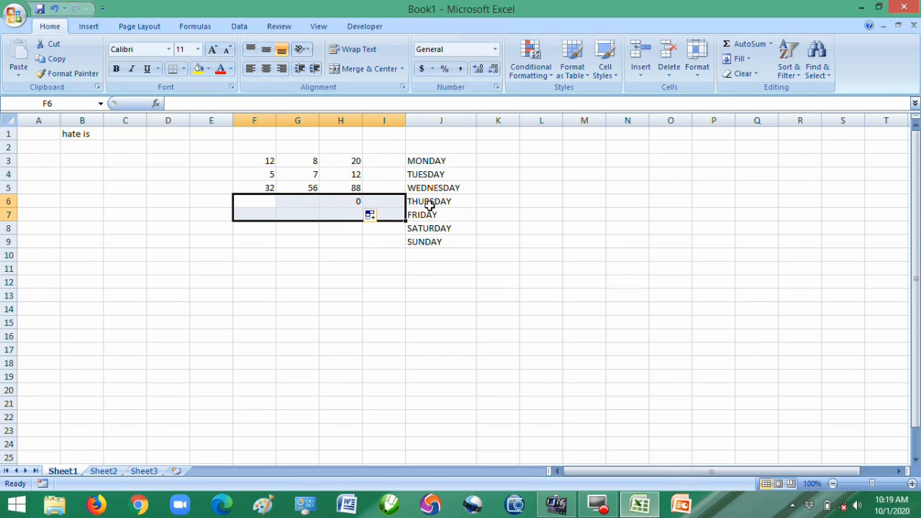
key("Delete")
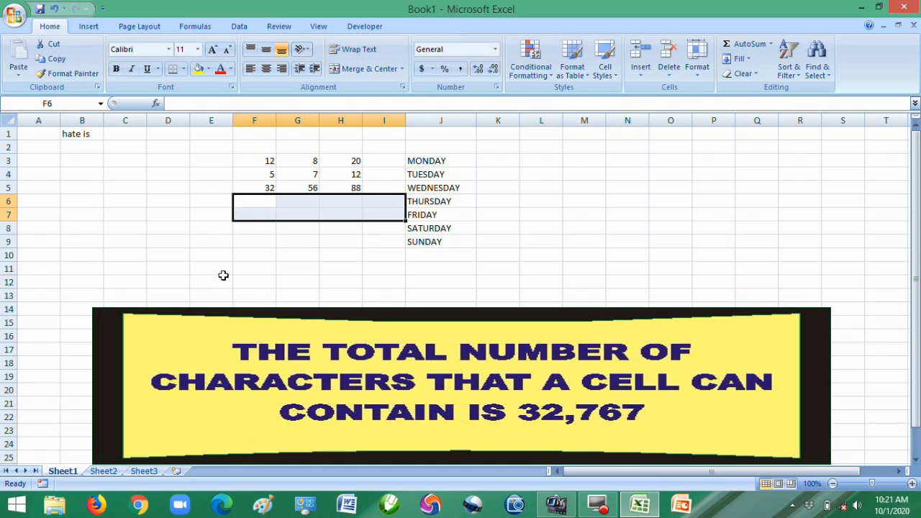
left_click(181, 242)
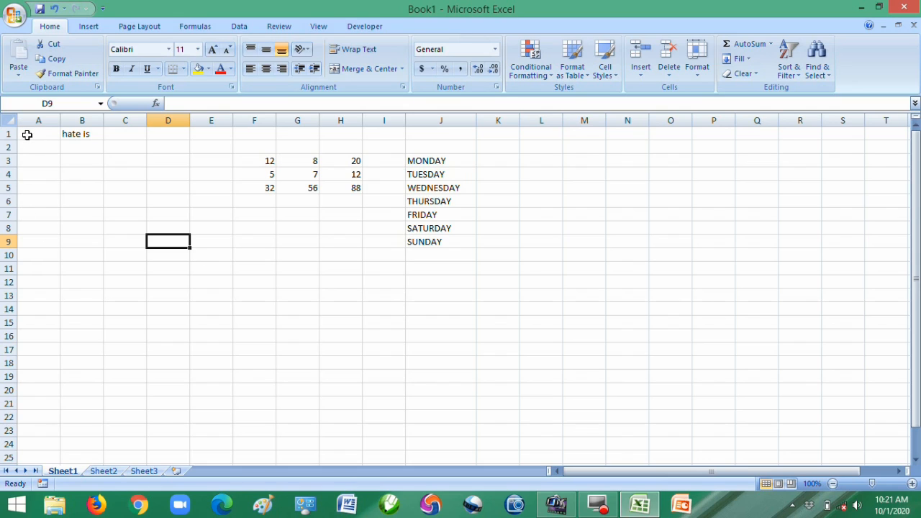
Step: Highlight the visible worksheet area from A1 to T24, and release the selection
left_click_drag(25, 131, 849, 436)
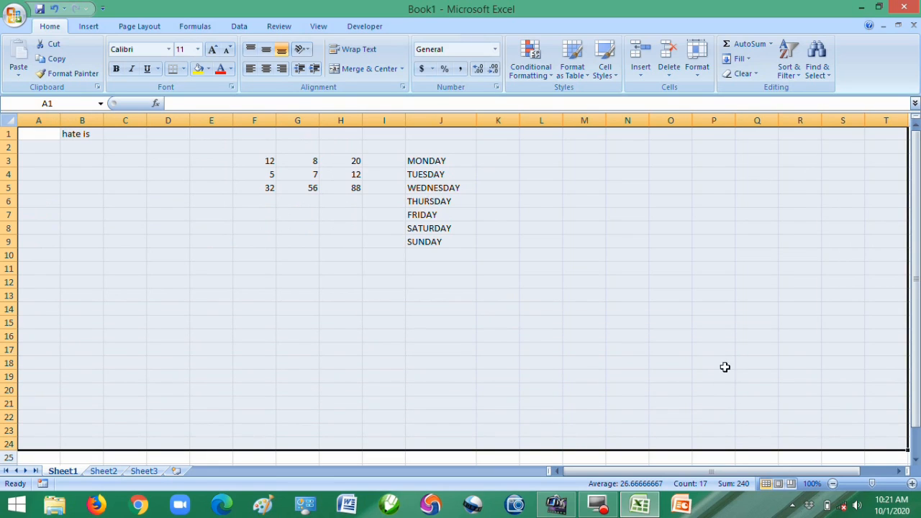
left_click(381, 293)
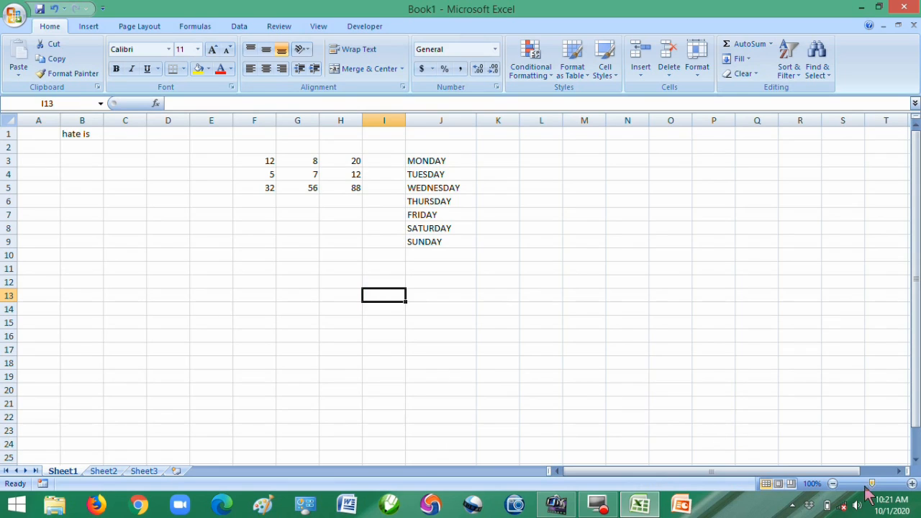
Step: Select columns A through F one at a time to show the worksheet's columns
left_click_drag(872, 486, 880, 487)
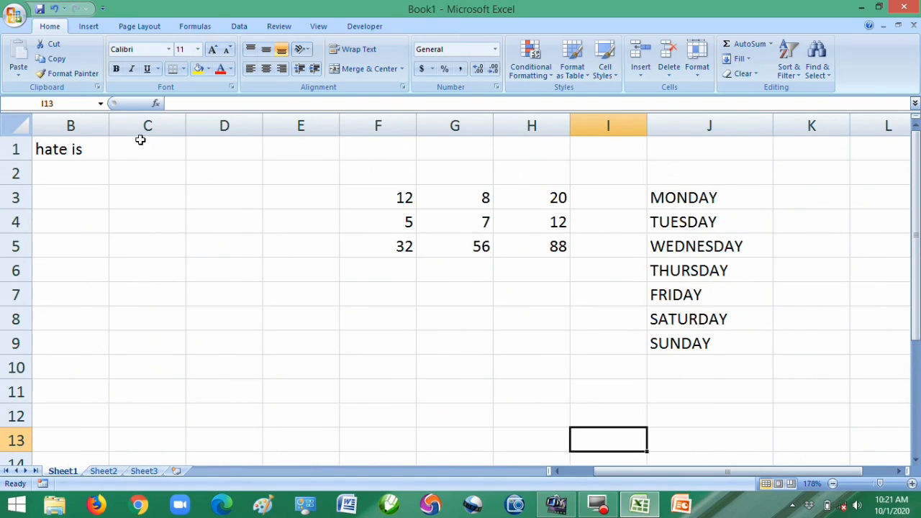
left_click(557, 472)
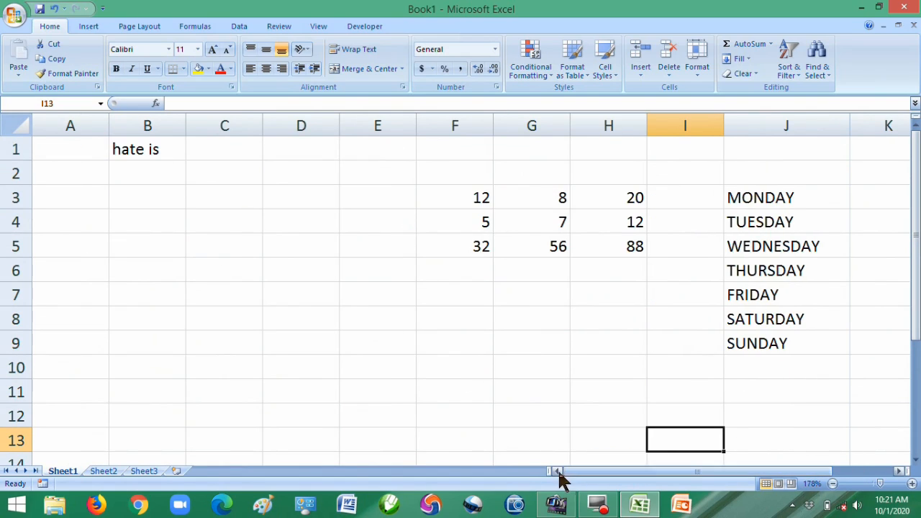
left_click(74, 124)
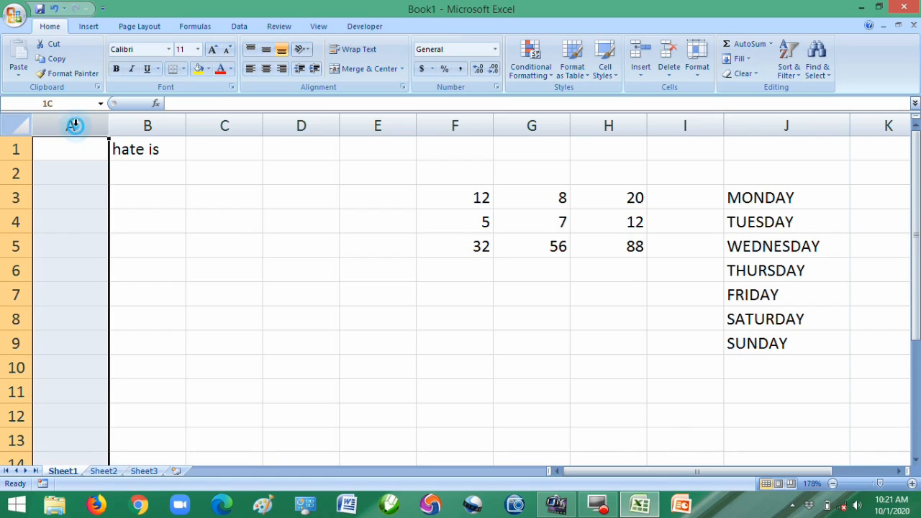
left_click(74, 123)
left_click(141, 123)
left_click(220, 123)
left_click(288, 125)
left_click(374, 124)
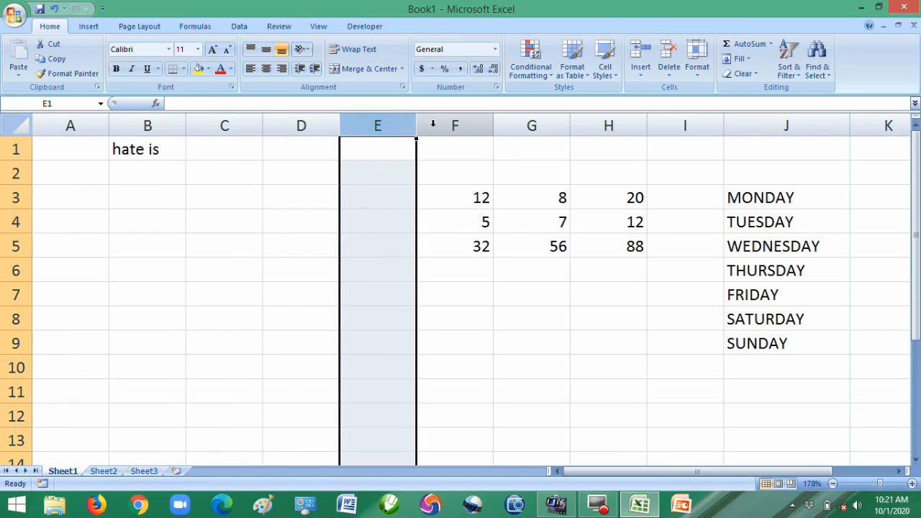
left_click(428, 124)
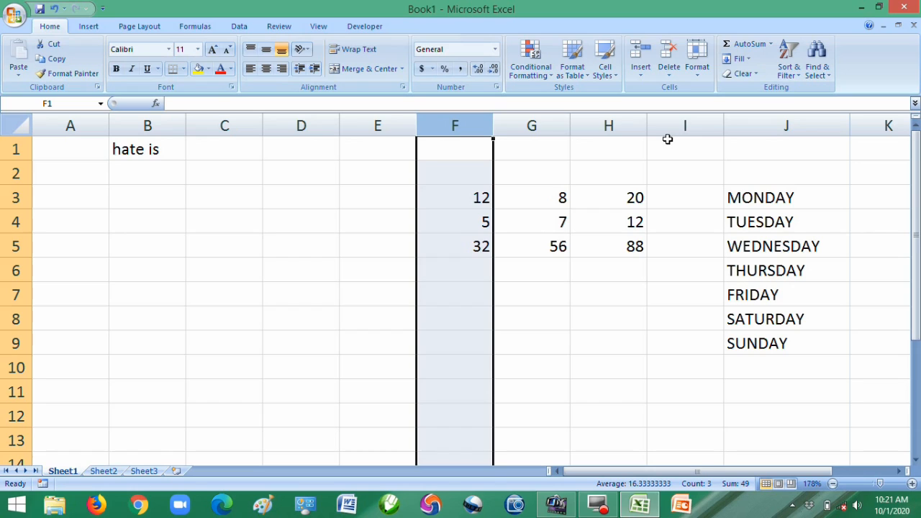
Step: Select rows 1 through 4 one at a time to show the worksheet's rows
left_click(7, 149)
left_click(9, 173)
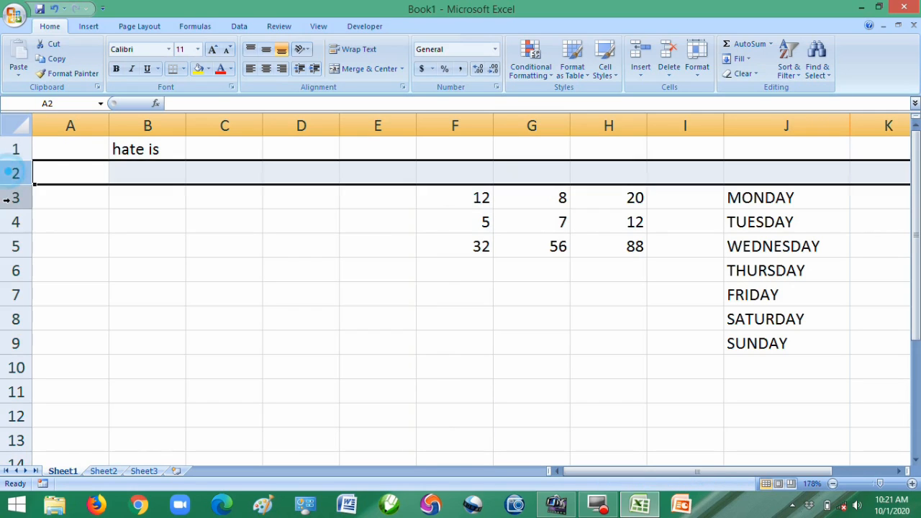
left_click(9, 197)
left_click(11, 221)
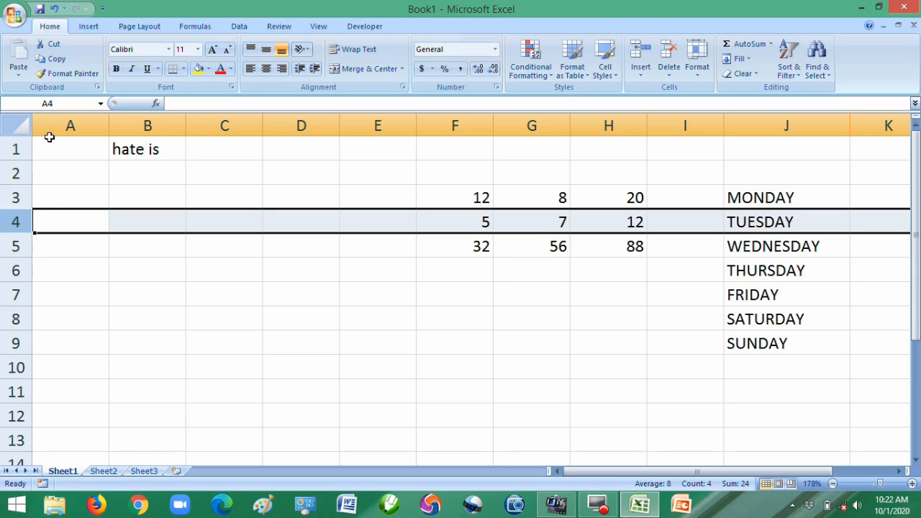
Step: Clear all the sample text, numbers and weekday names from Sheet1, leaving cell A1 active
left_click_drag(71, 152, 653, 359)
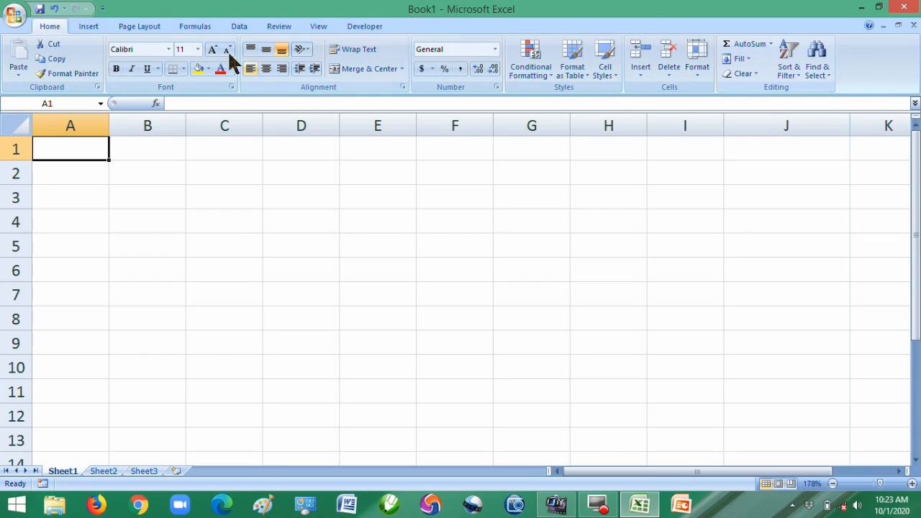
Step: Look over the Insert and Page Layout ribbon commands, and return to the sheet at cell B2
left_click(87, 26)
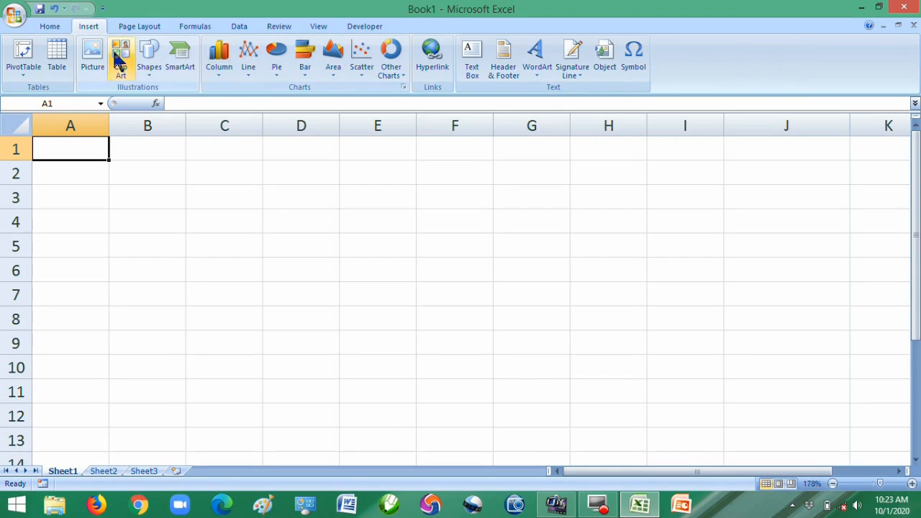
left_click(143, 29)
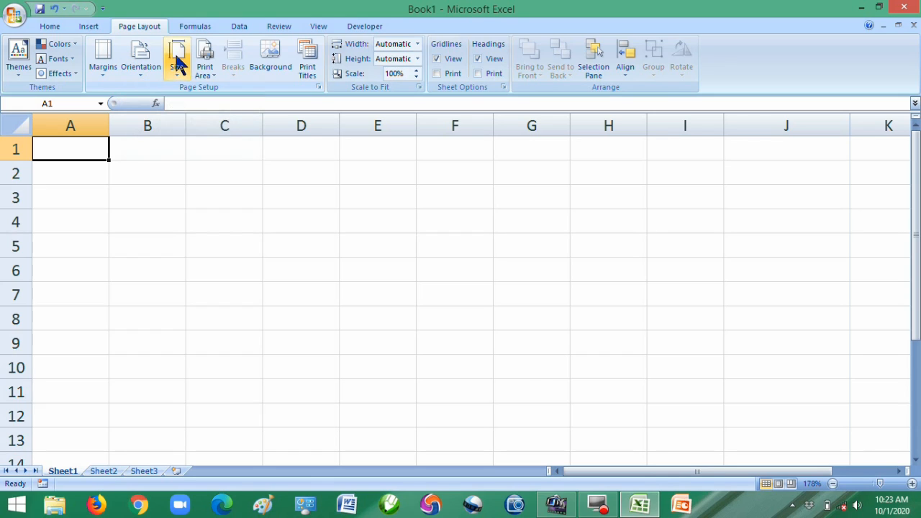
left_click(165, 163)
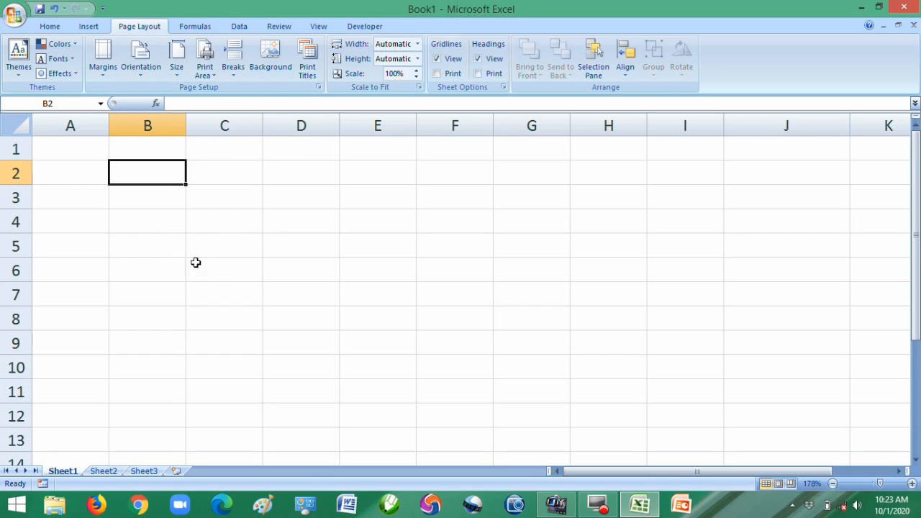
Step: Add three new worksheets after Sheet3
left_click(176, 472)
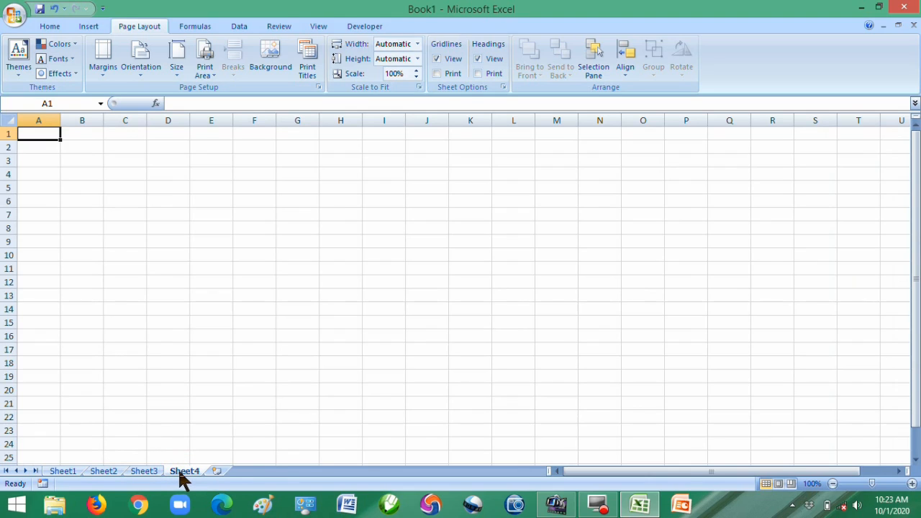
left_click(217, 473)
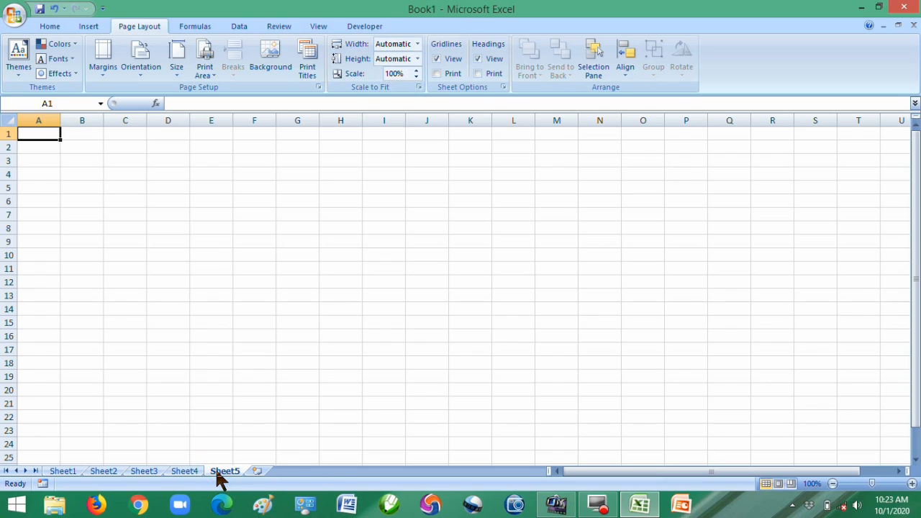
left_click(258, 473)
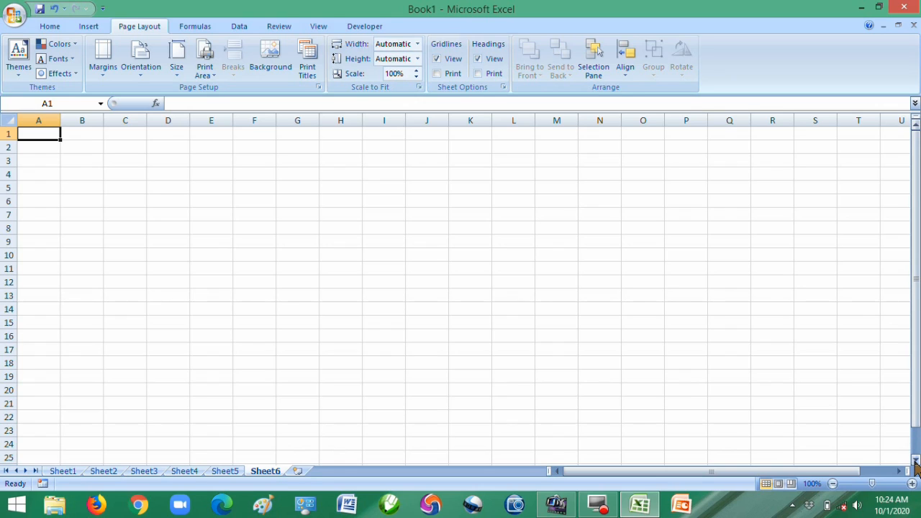
Step: Switch through the worksheets in order from Sheet1 to Sheet4
left_click(63, 471)
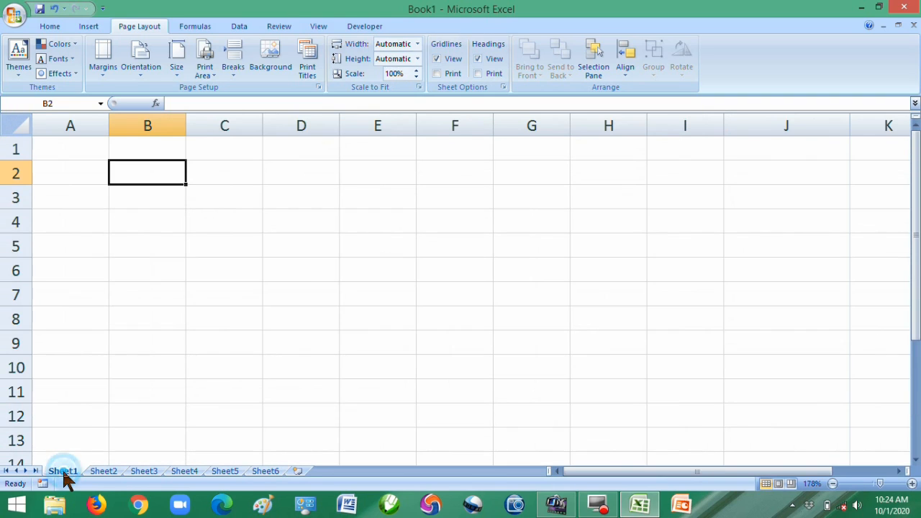
left_click(106, 472)
left_click(141, 472)
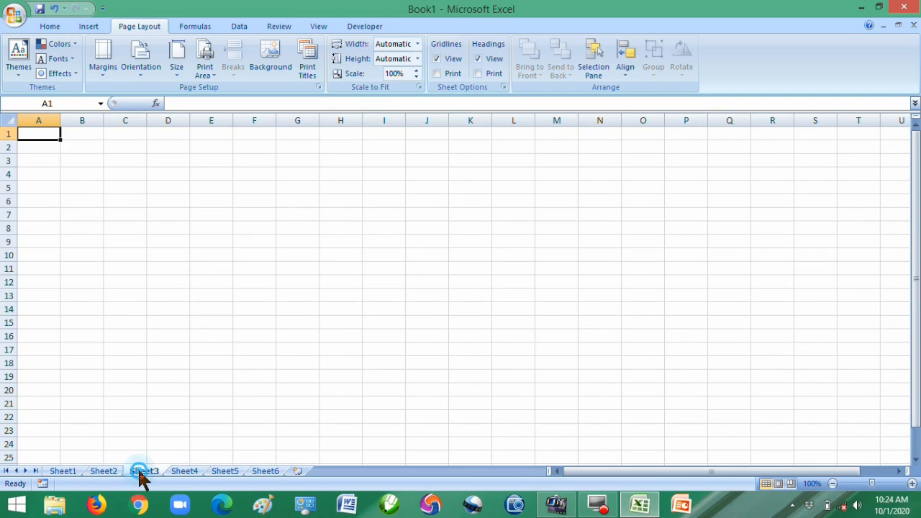
left_click(188, 473)
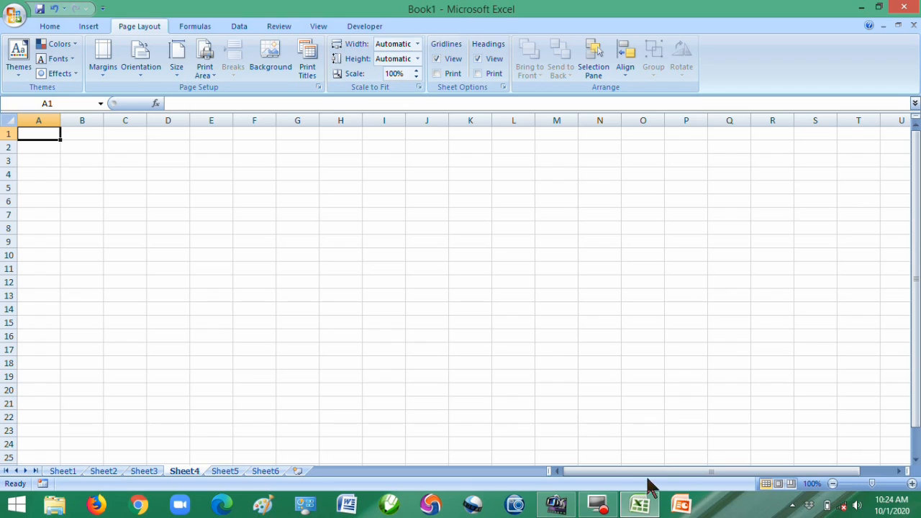
Step: Scroll Sheet4 horizontally to the columns from G onward and vertically through its rows to demonstrate both scroll directions
left_click_drag(590, 473, 633, 477)
left_click_drag(698, 479, 647, 479)
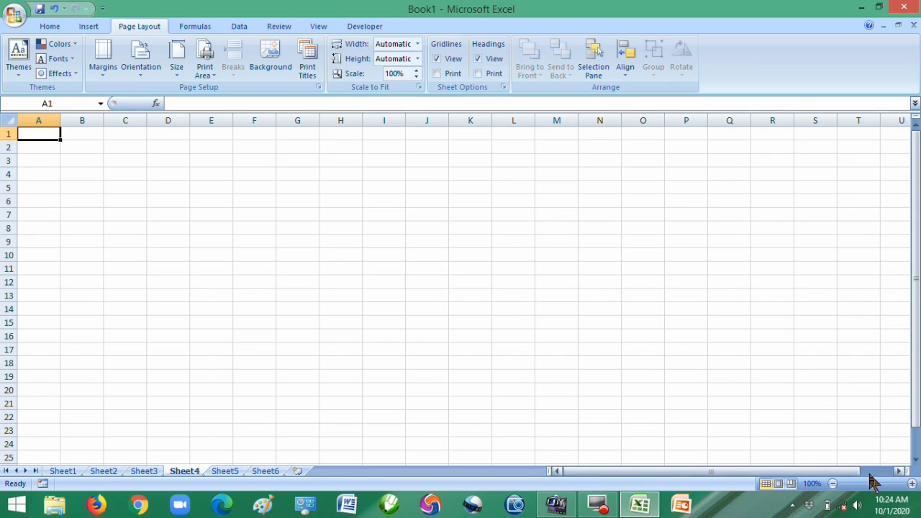
left_click_drag(899, 475, 899, 476)
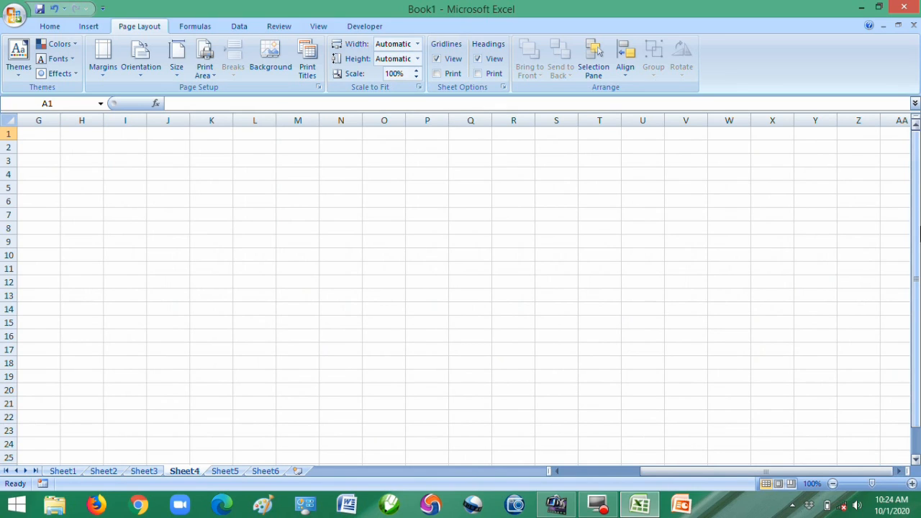
left_click_drag(915, 202, 917, 246)
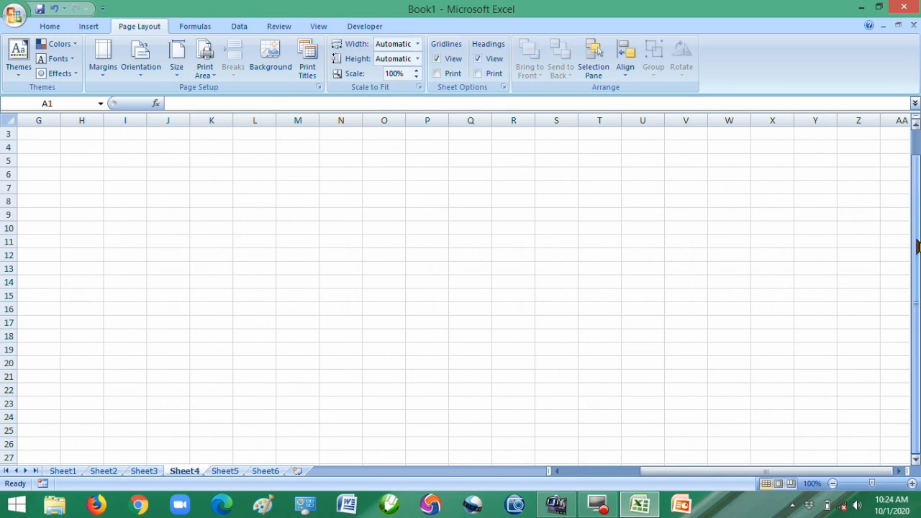
left_click(915, 127)
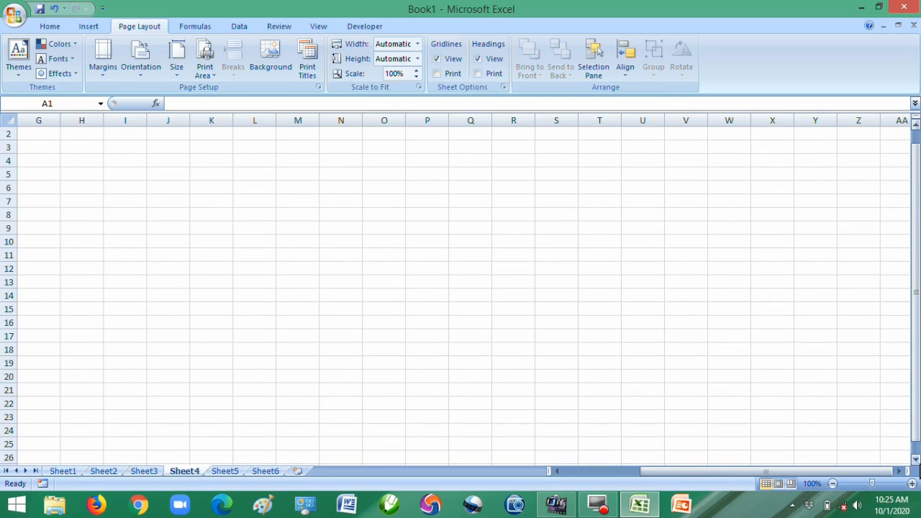
left_click_drag(915, 460, 915, 461)
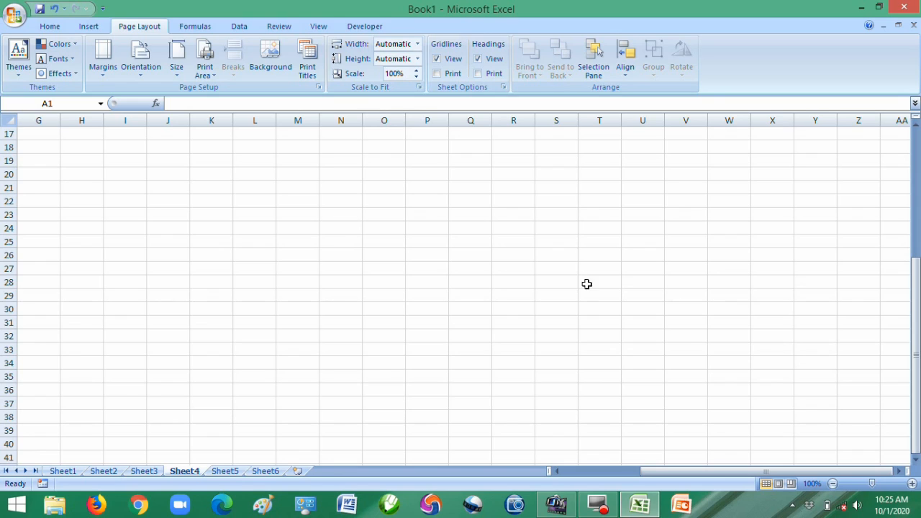
left_click_drag(908, 270, 910, 312)
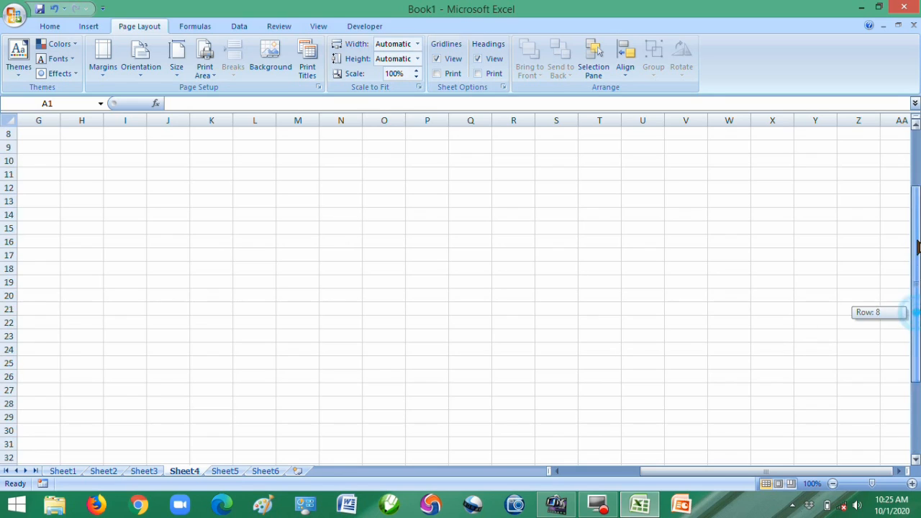